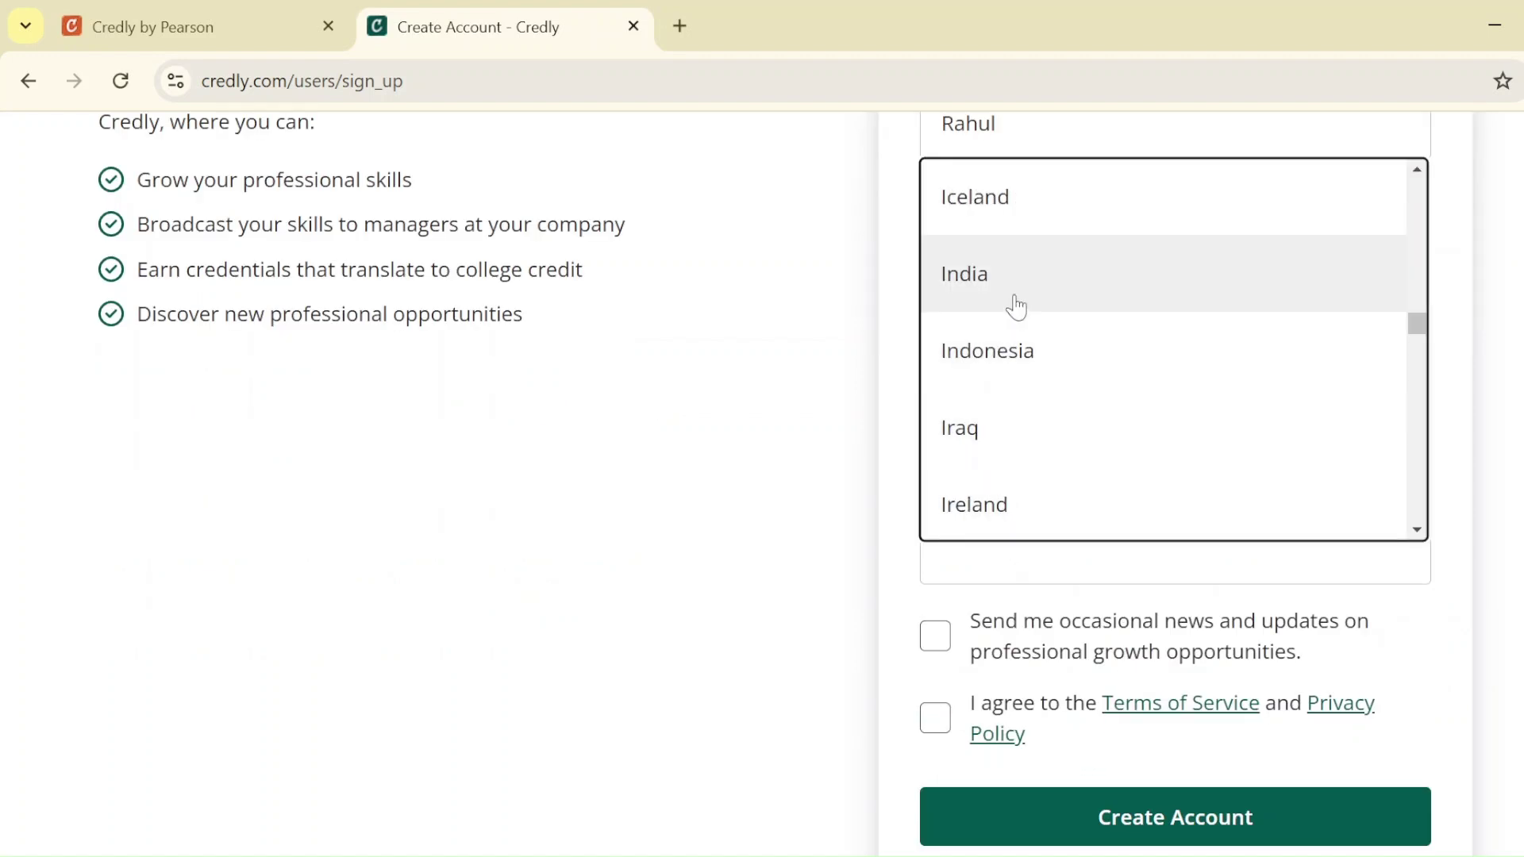
Choose India as the Country/Territory on the sign-up form
click(1018, 307)
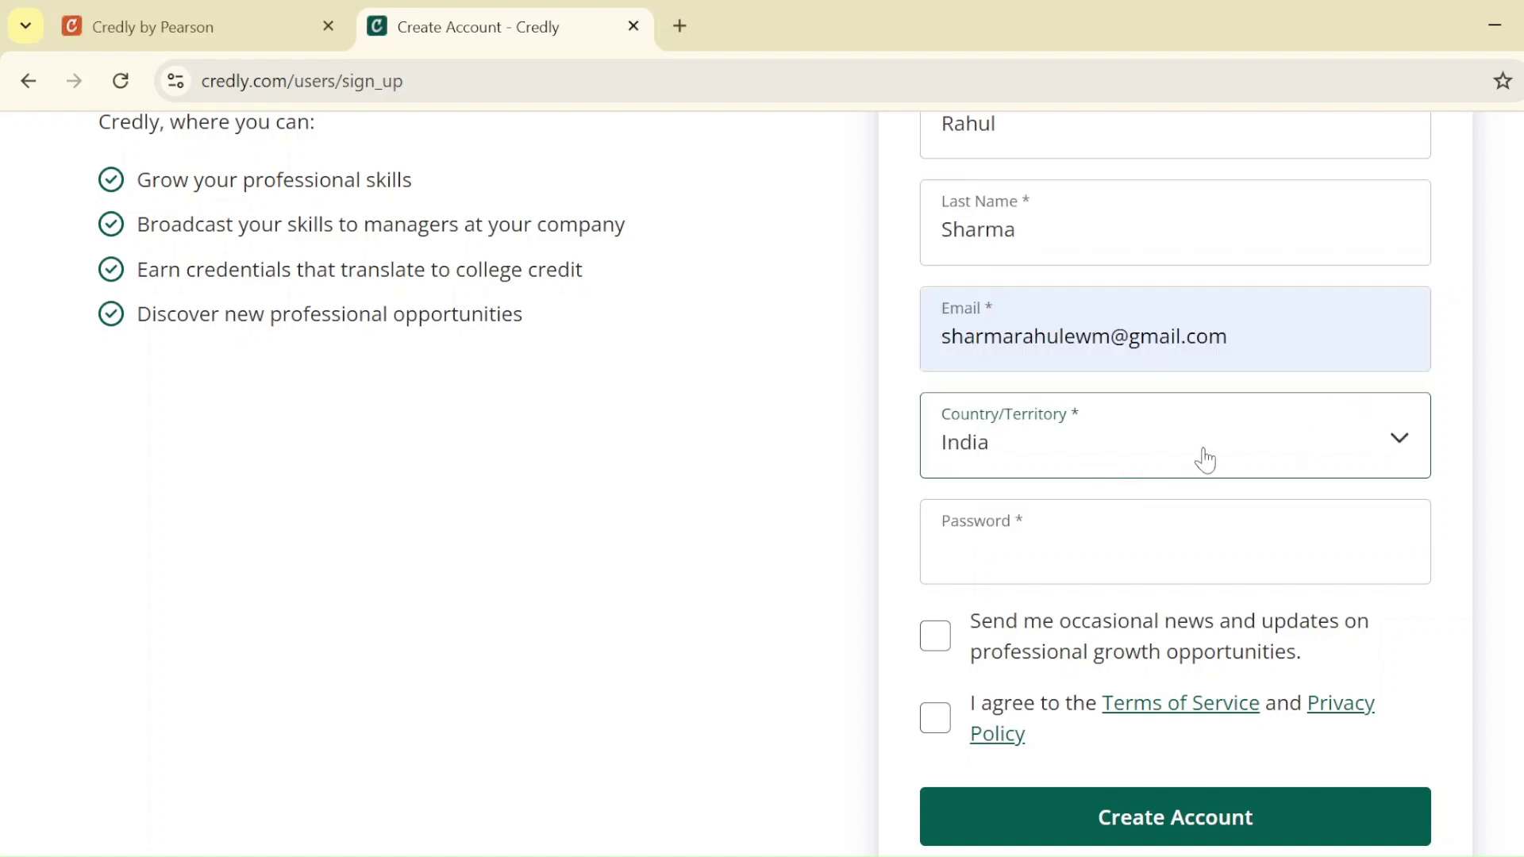
click(1398, 439)
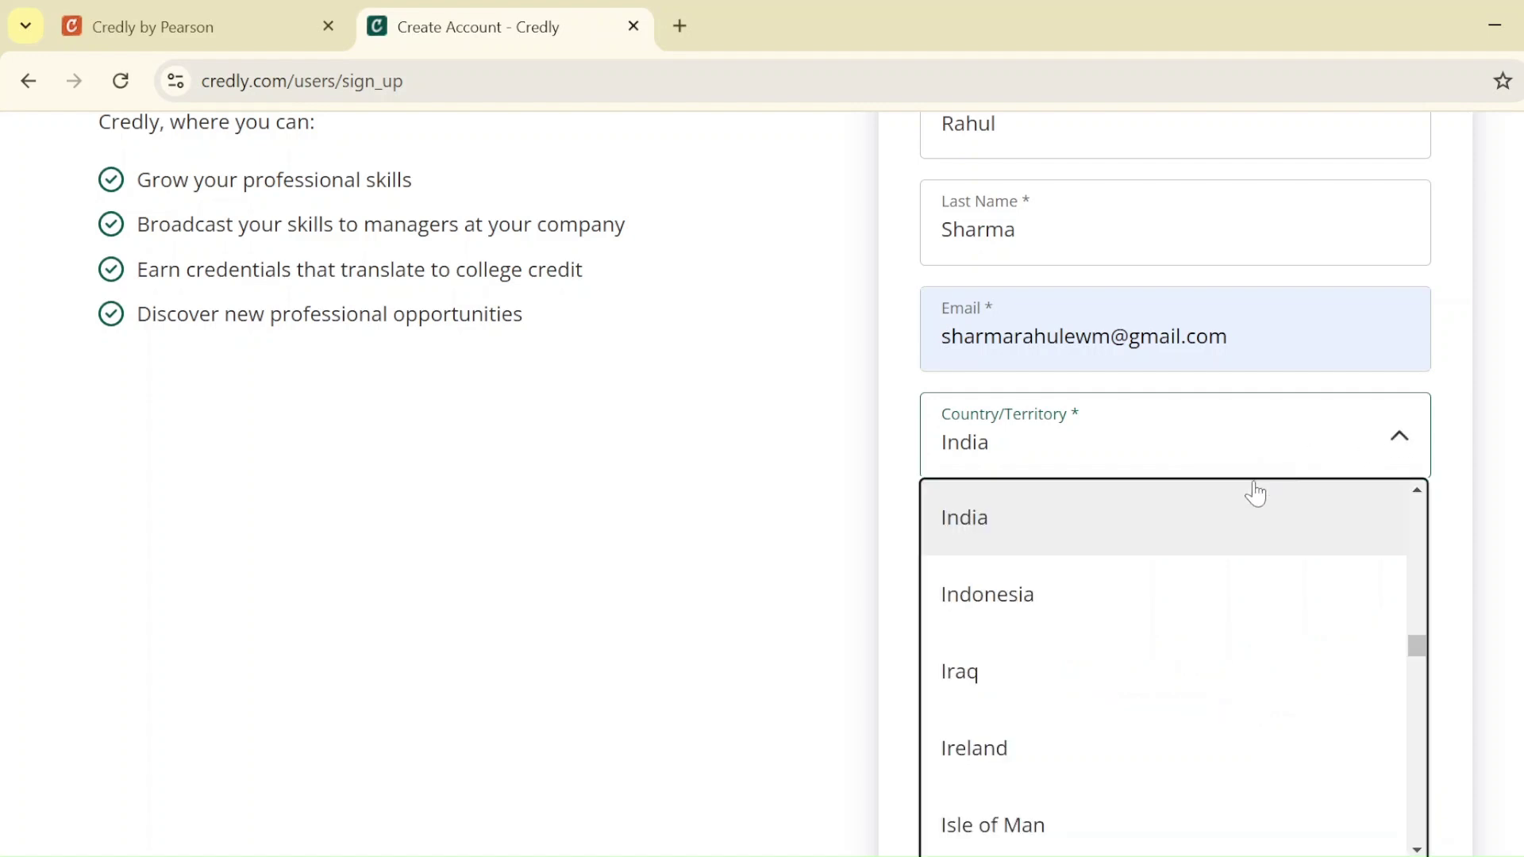
scroll(1064, 726, up, 3)
scroll(1062, 724, down, 2)
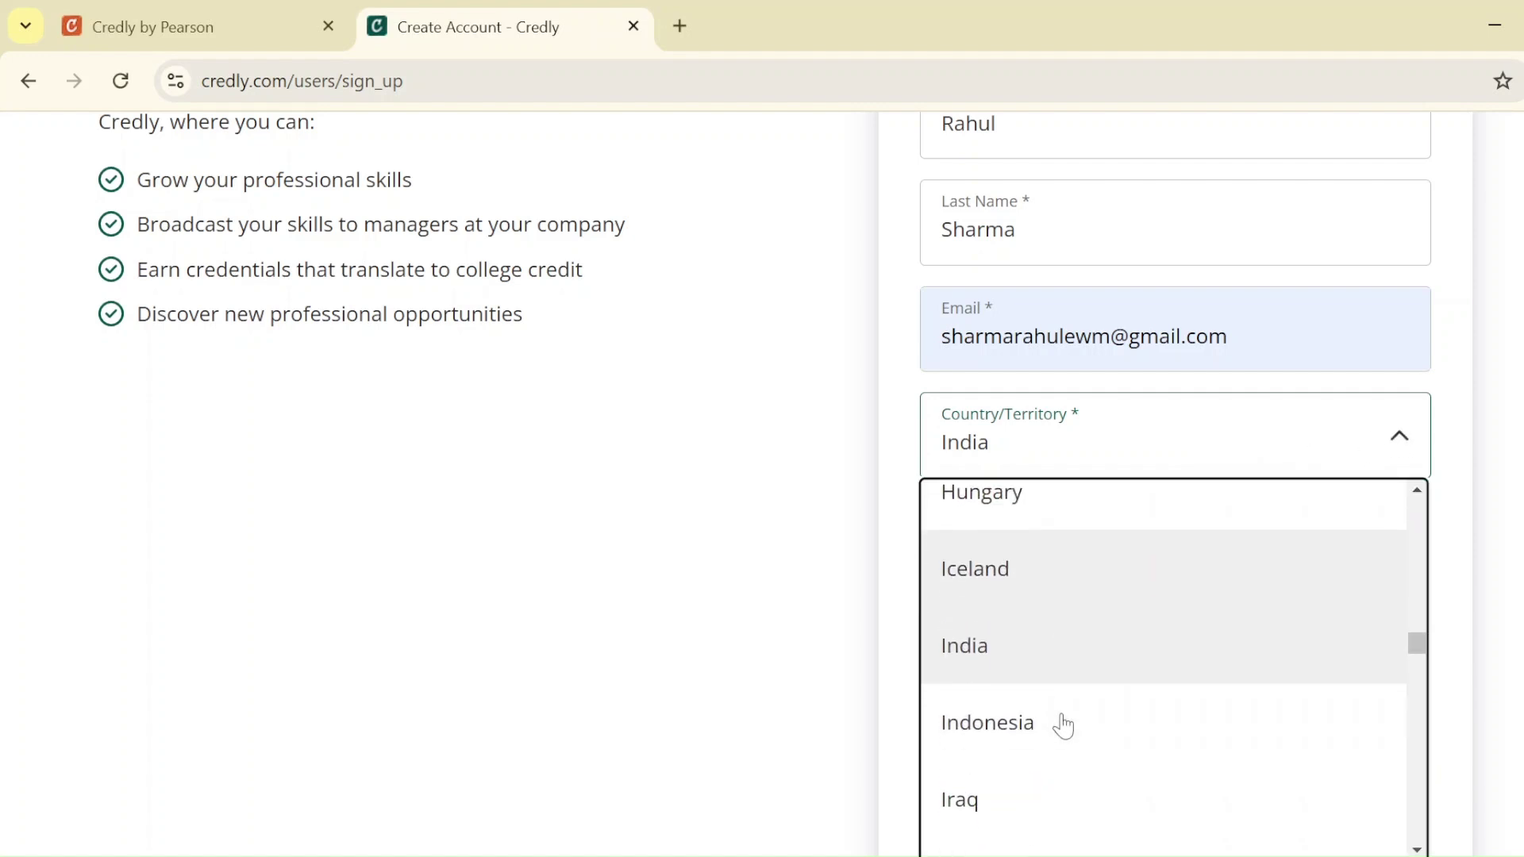
click(803, 721)
Enter the account password and agree to the Terms of Service and Privacy Policy
click(1174, 548)
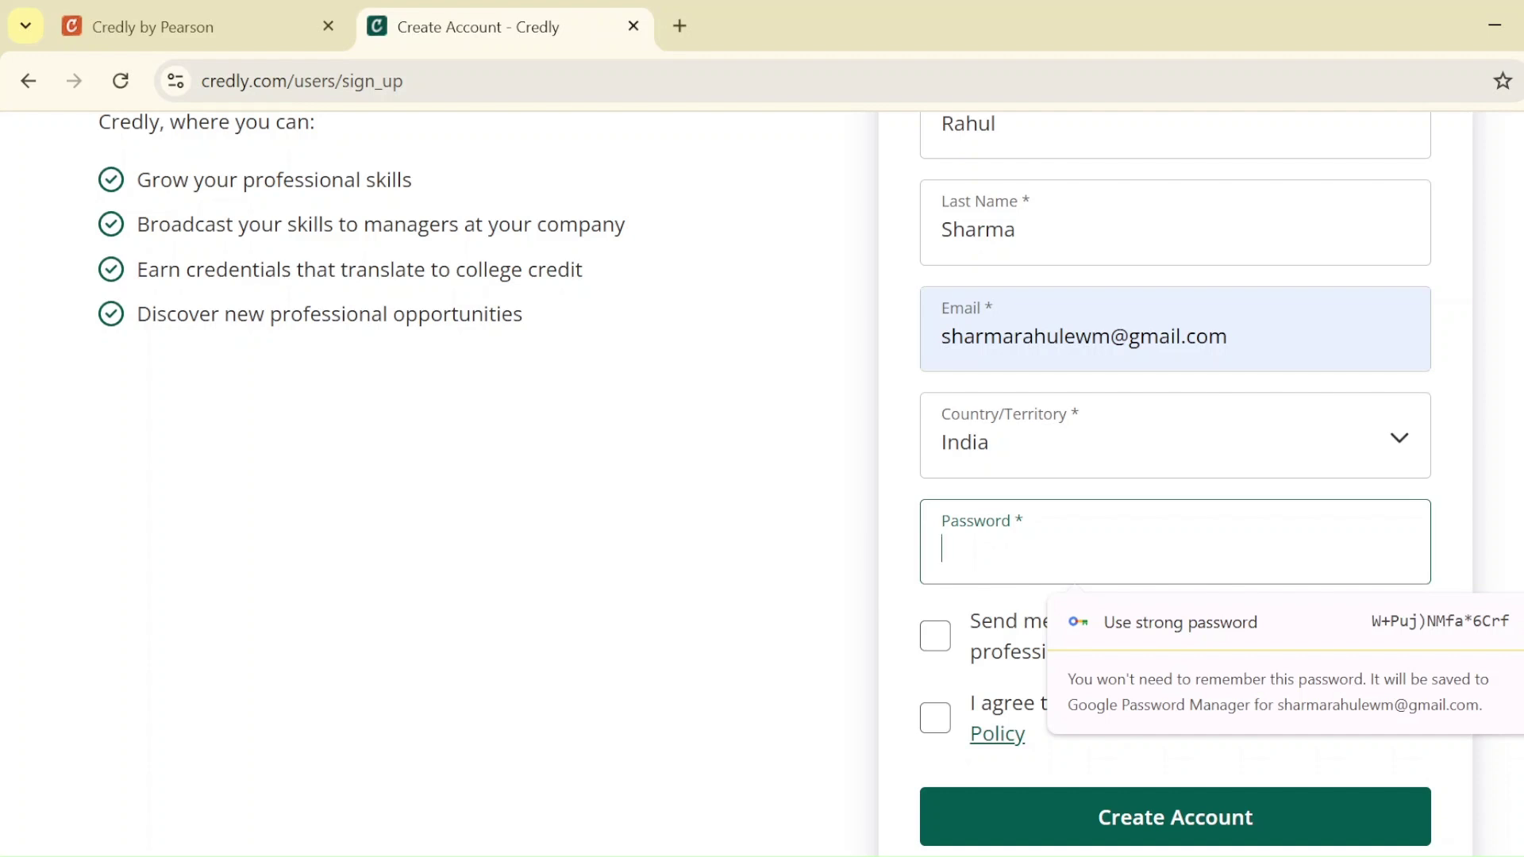
key(Caps_Lock)
key(Caps_Lock)
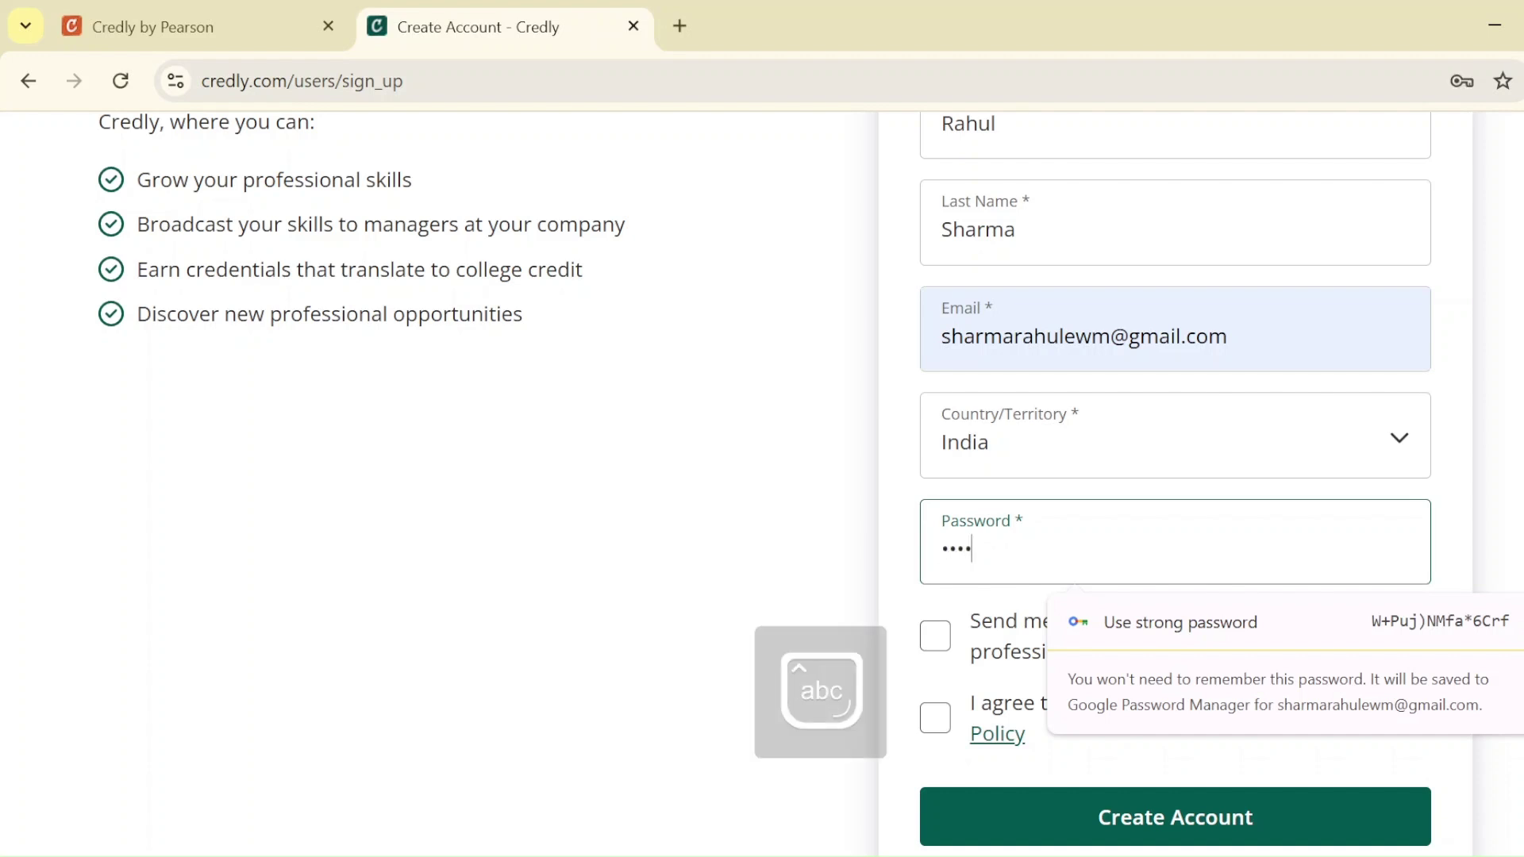
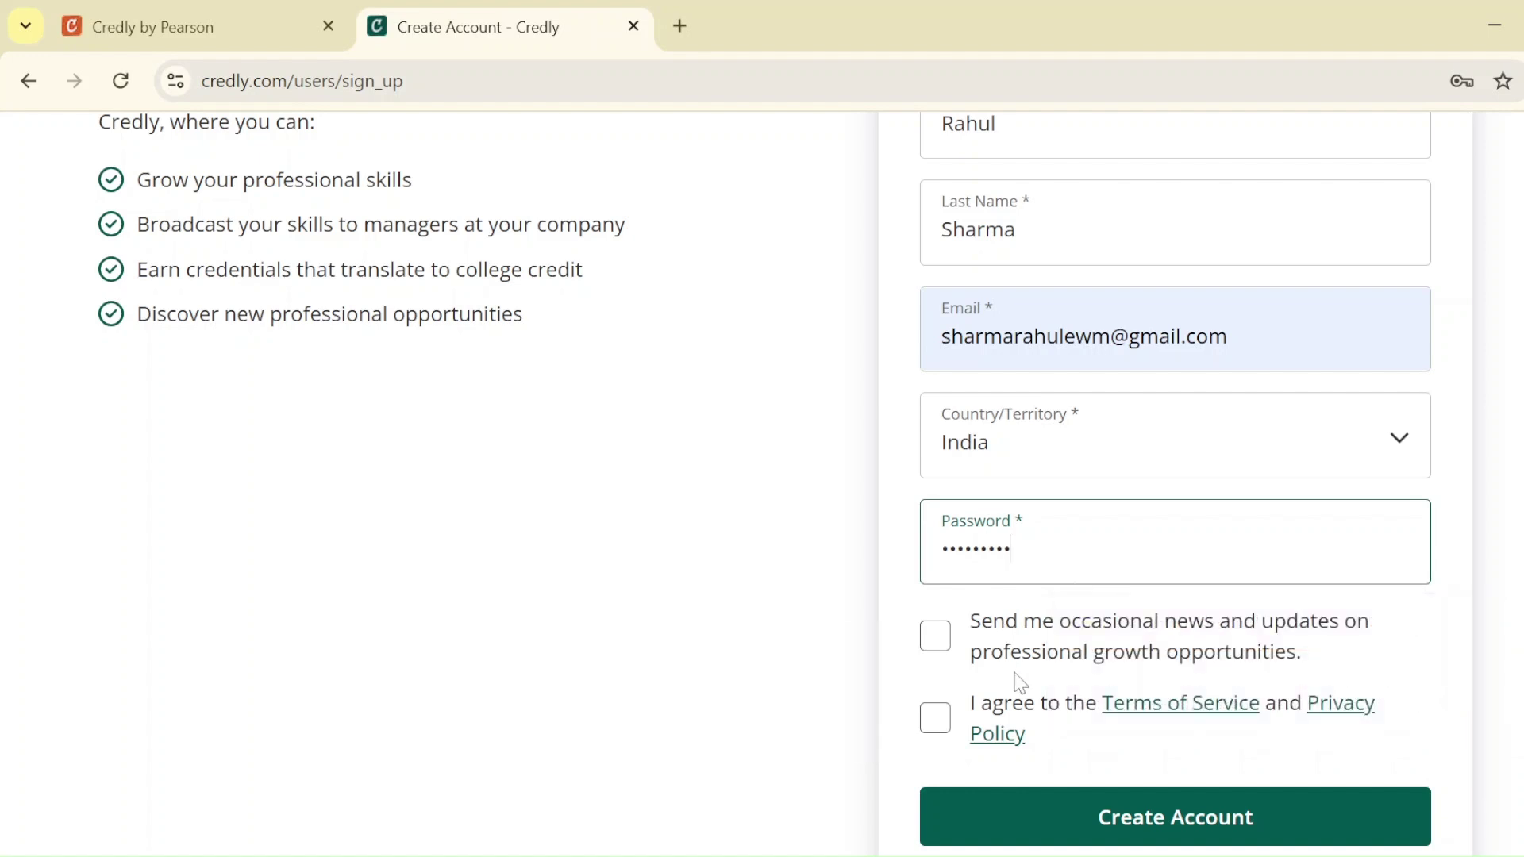
click(1059, 825)
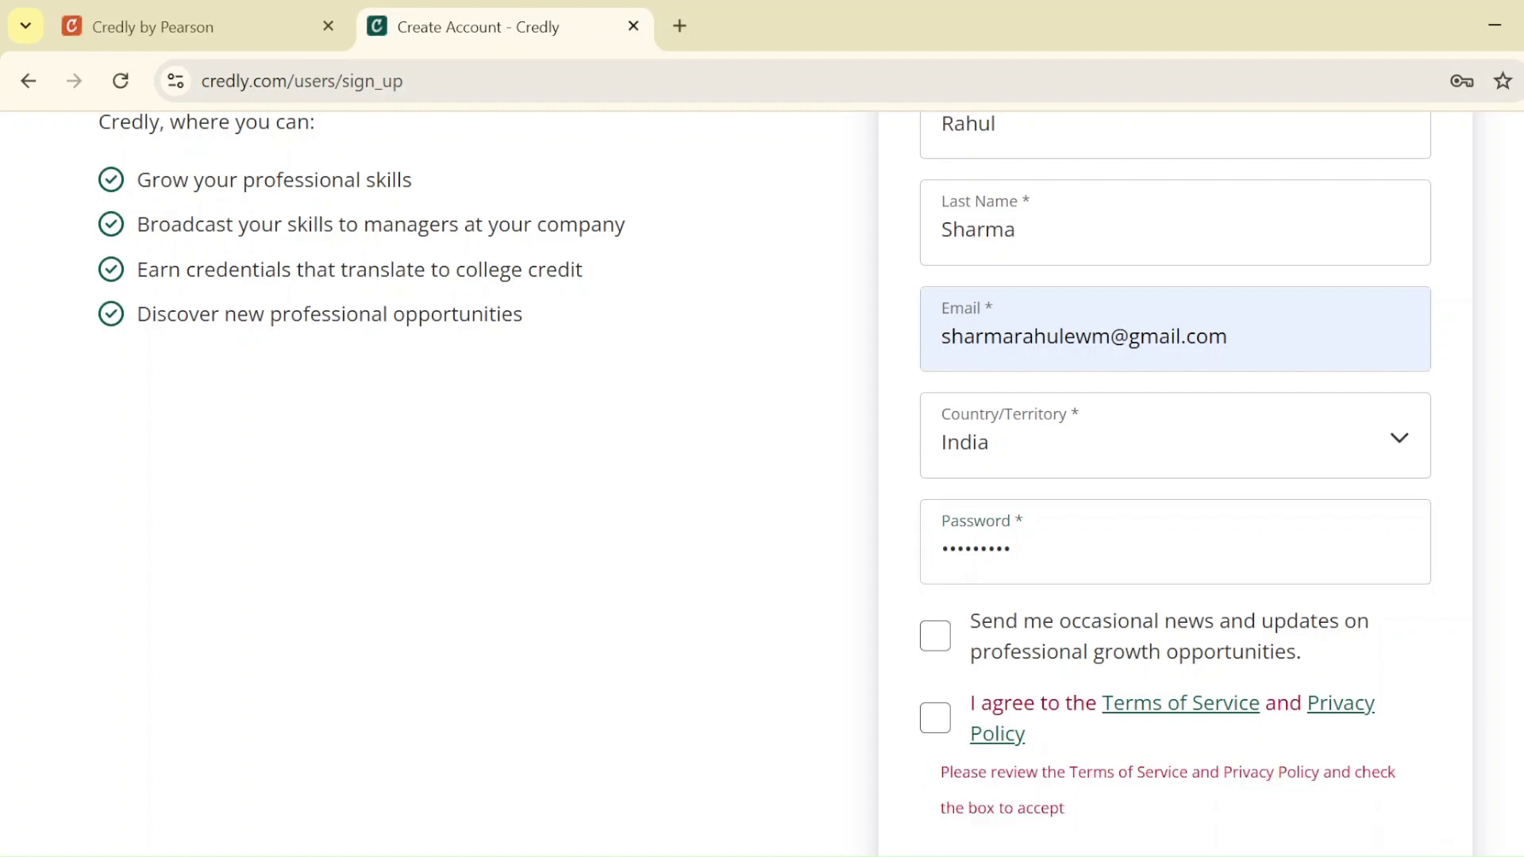
click(936, 718)
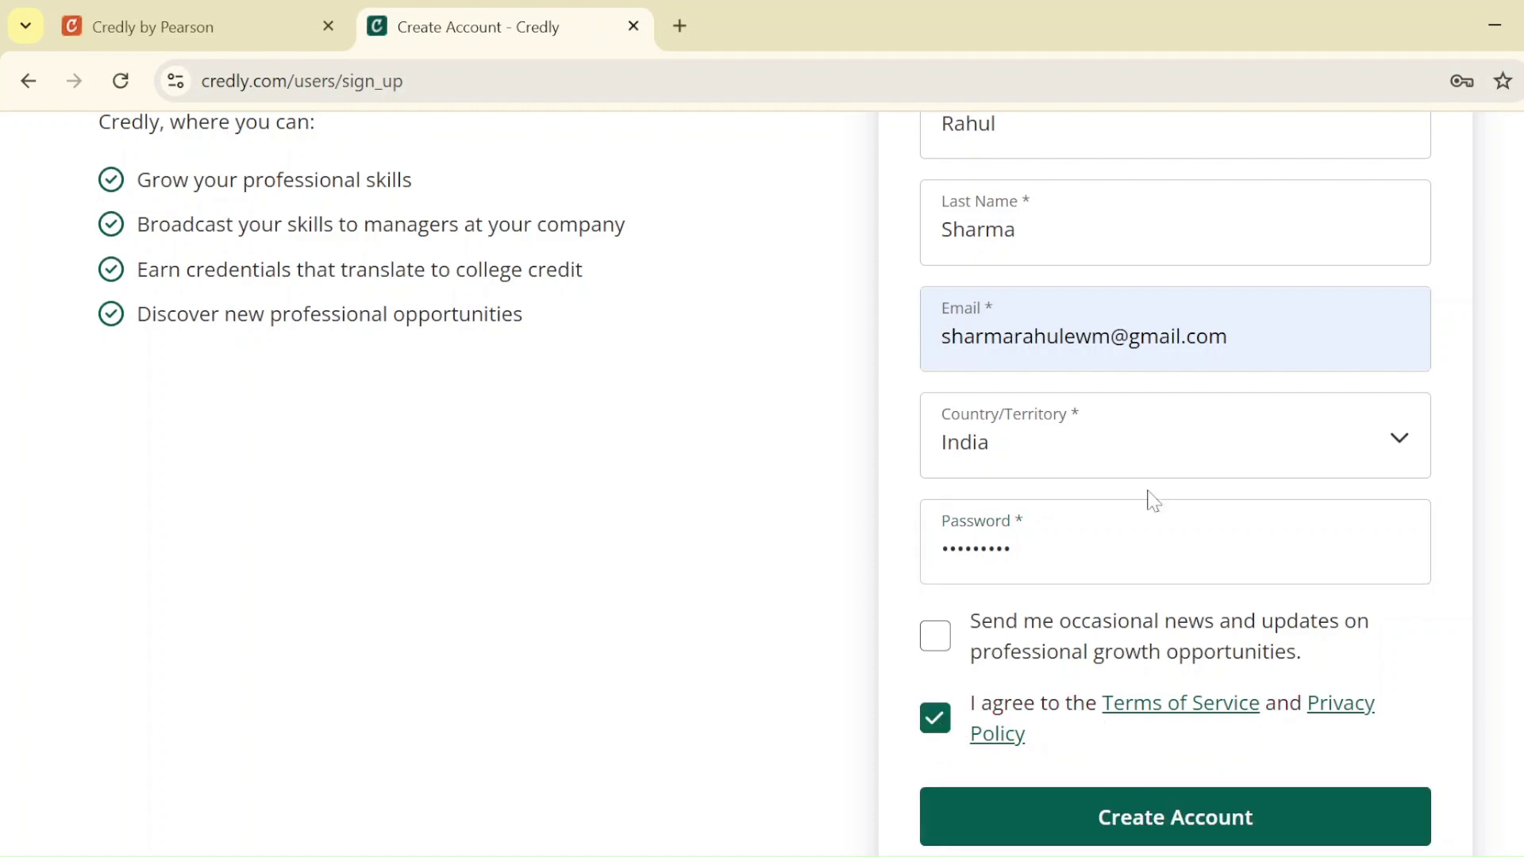
Submit the new Credly account and save its password in Chrome
click(1138, 818)
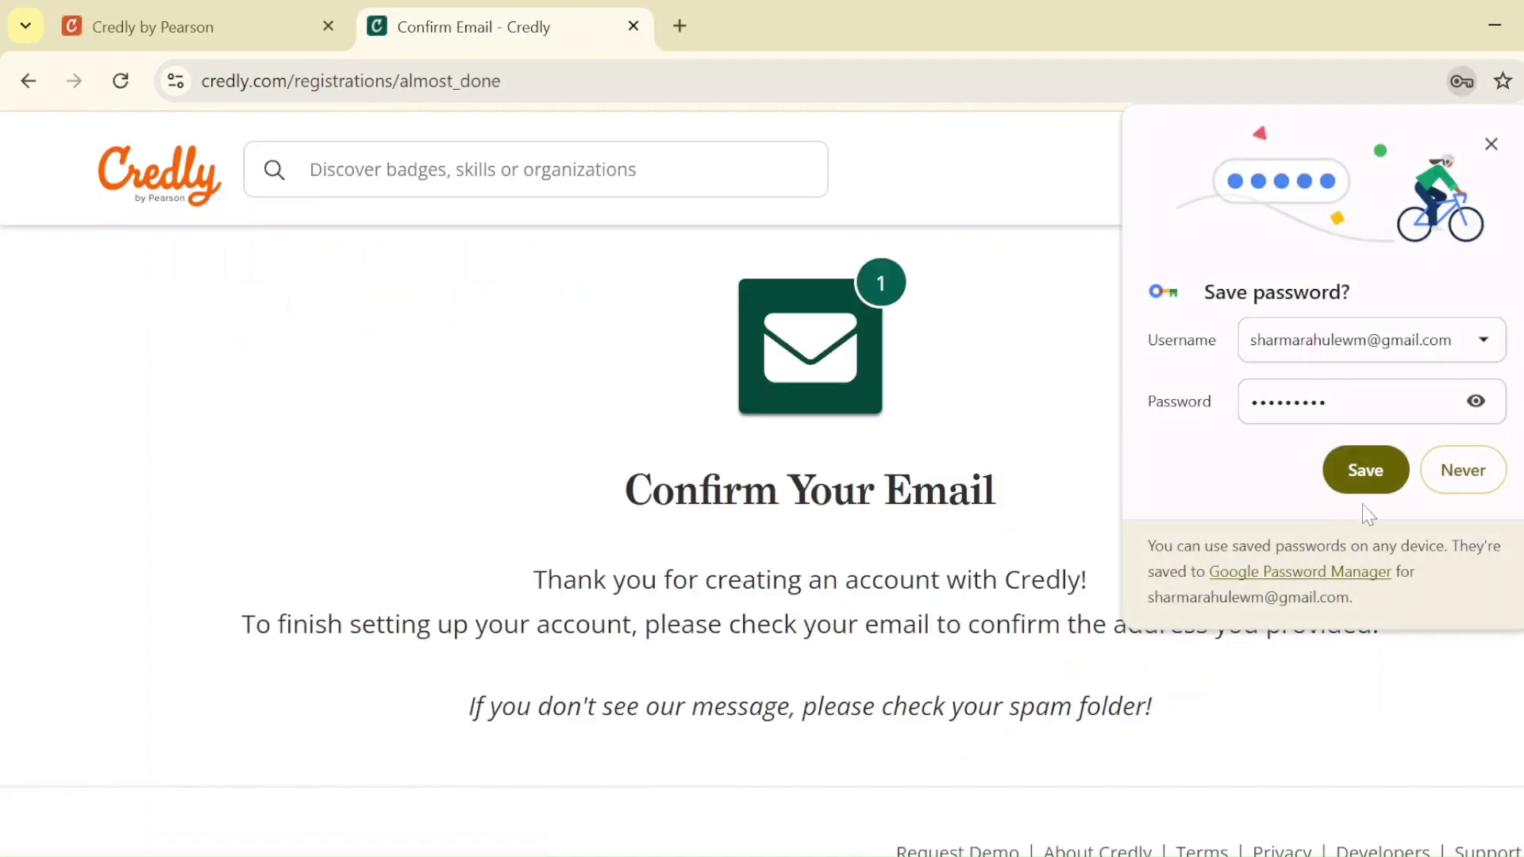
click(1401, 486)
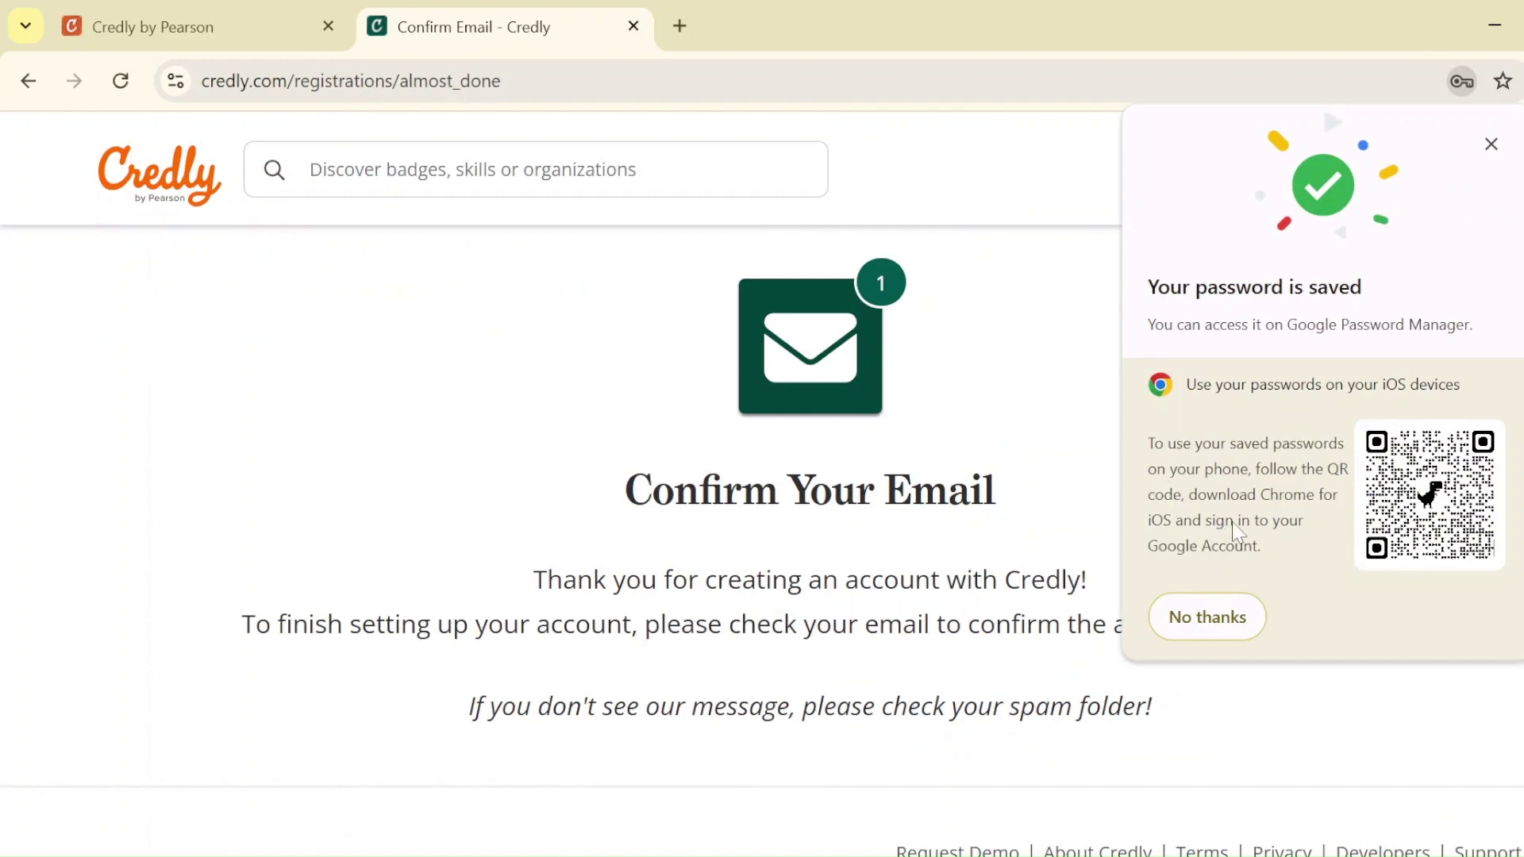
click(1490, 146)
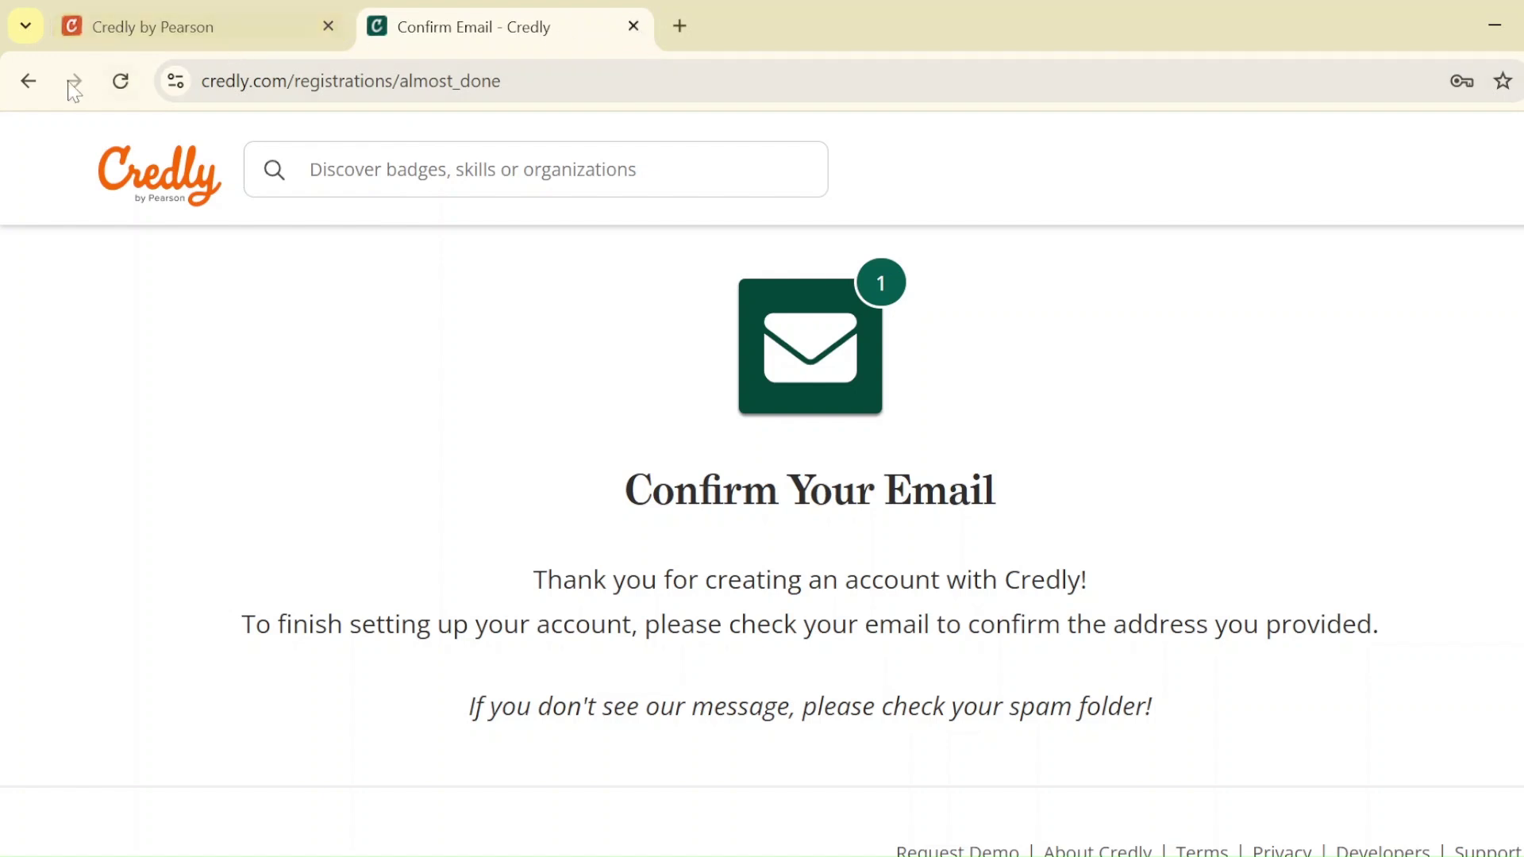
Go back to Sign In, try the saved credentials, then close the Confirm Email tab
click(35, 87)
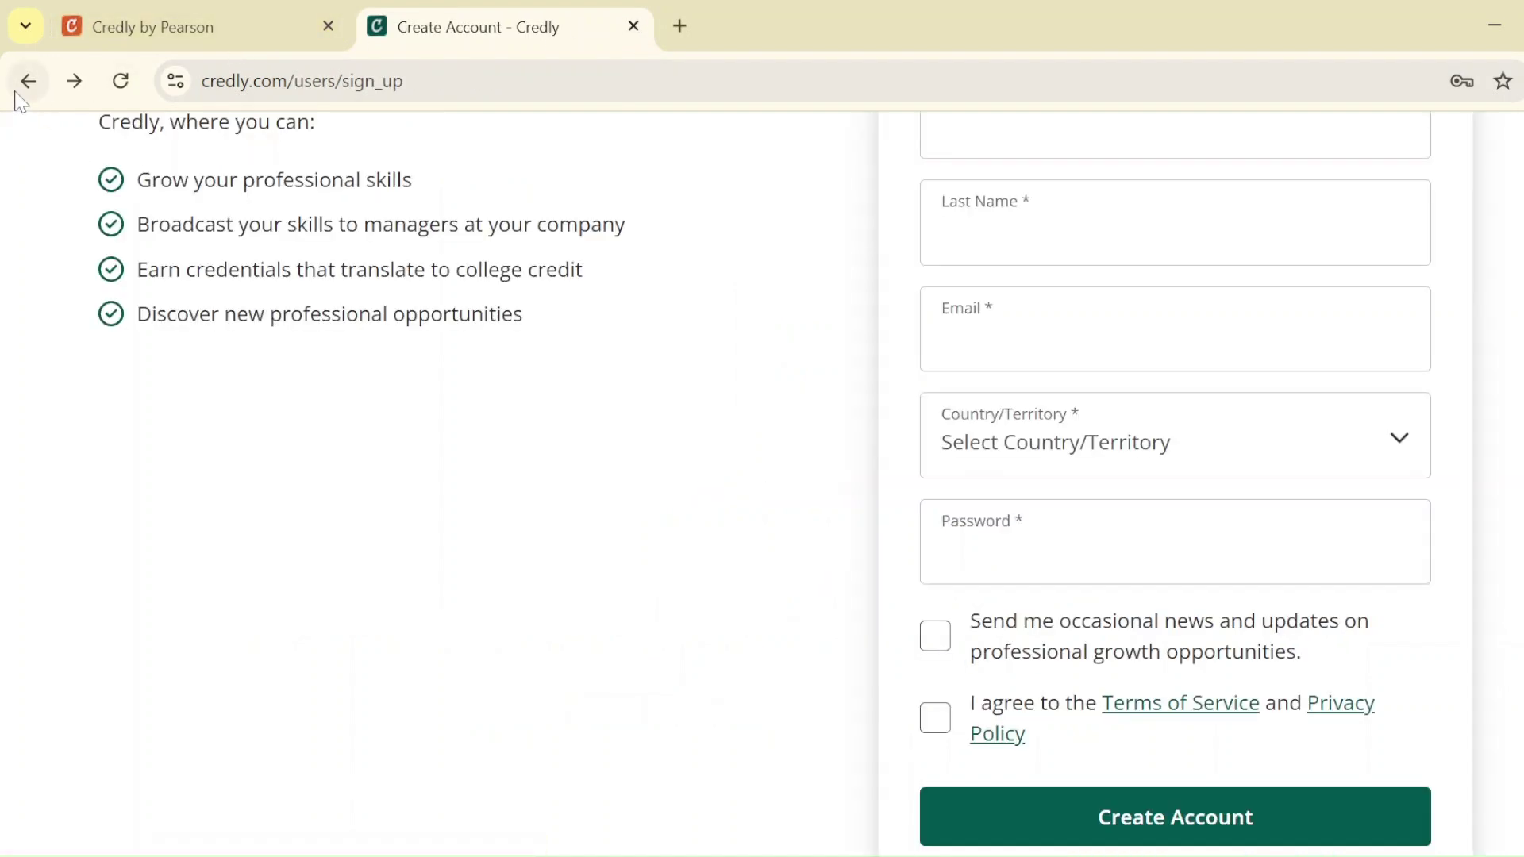
click(28, 81)
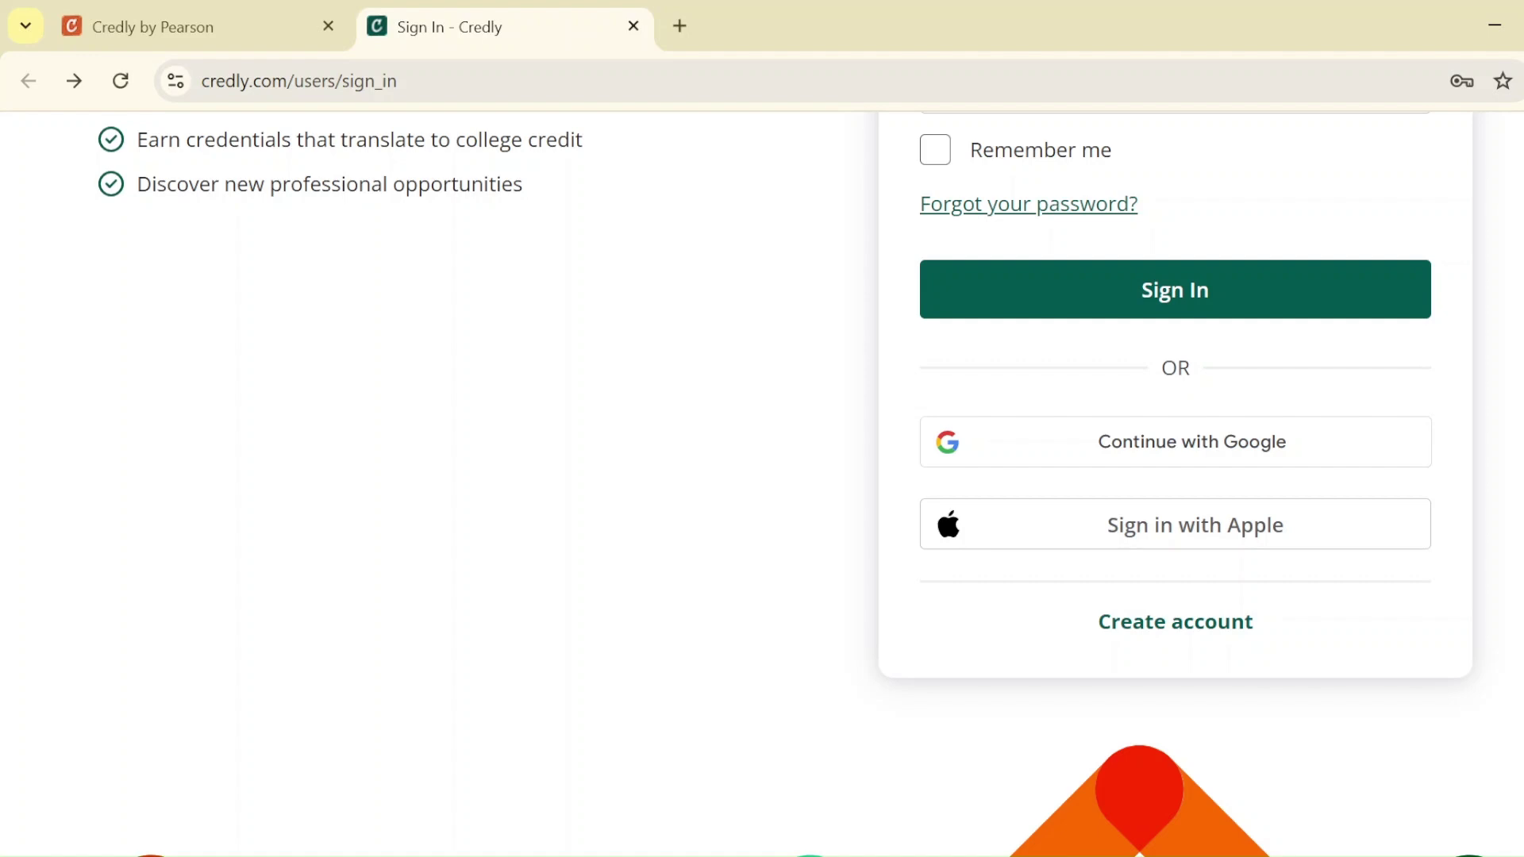
scroll(970, 727, up, 5)
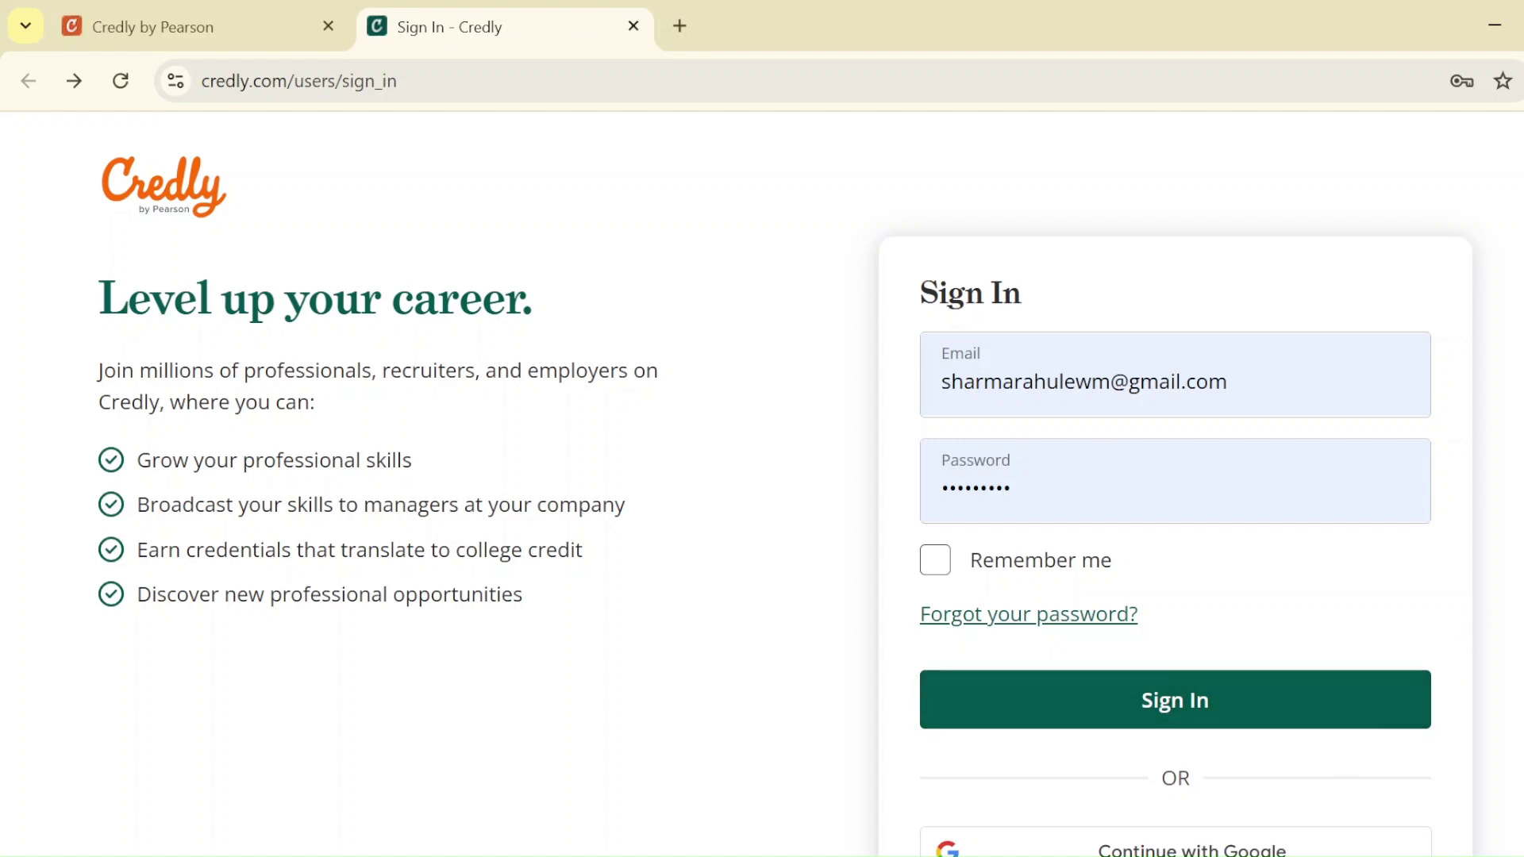
click(1078, 706)
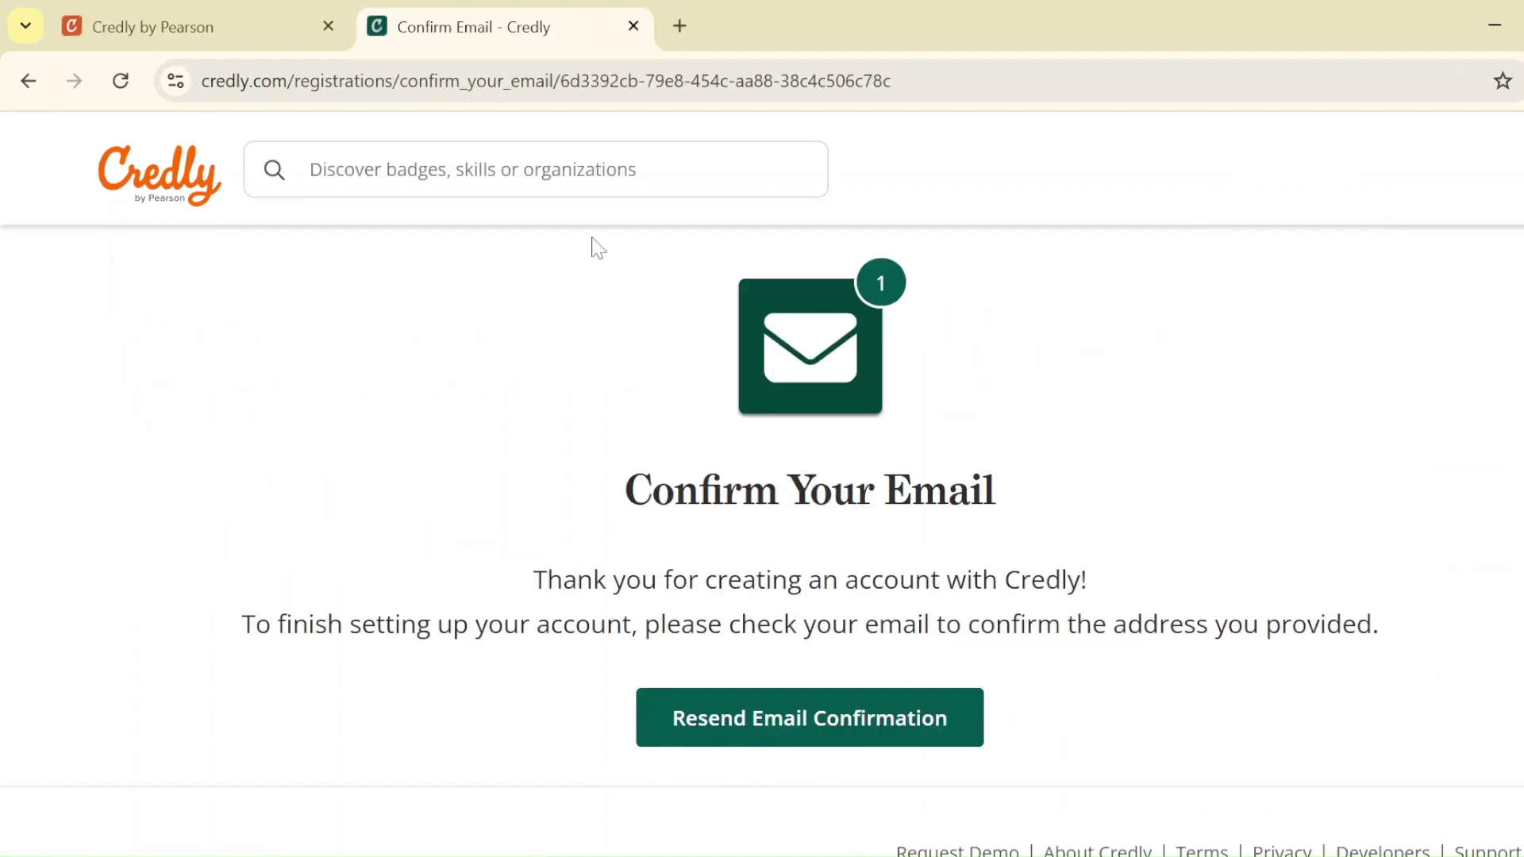
click(633, 26)
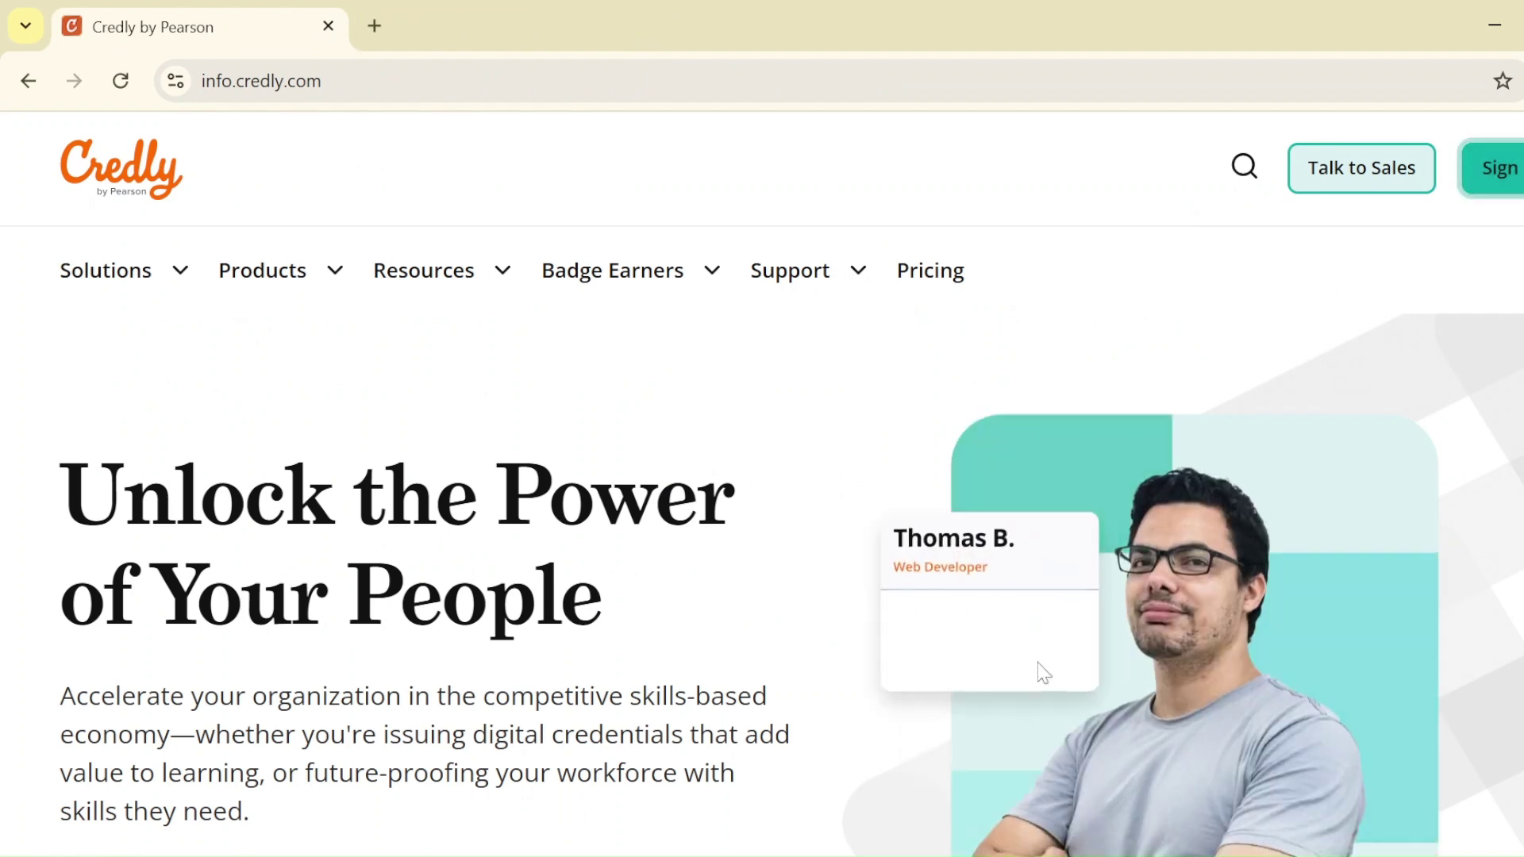
In the other browser window, search Google for credly and sign in on Credly by Pearson
mouse_move(1029, 849)
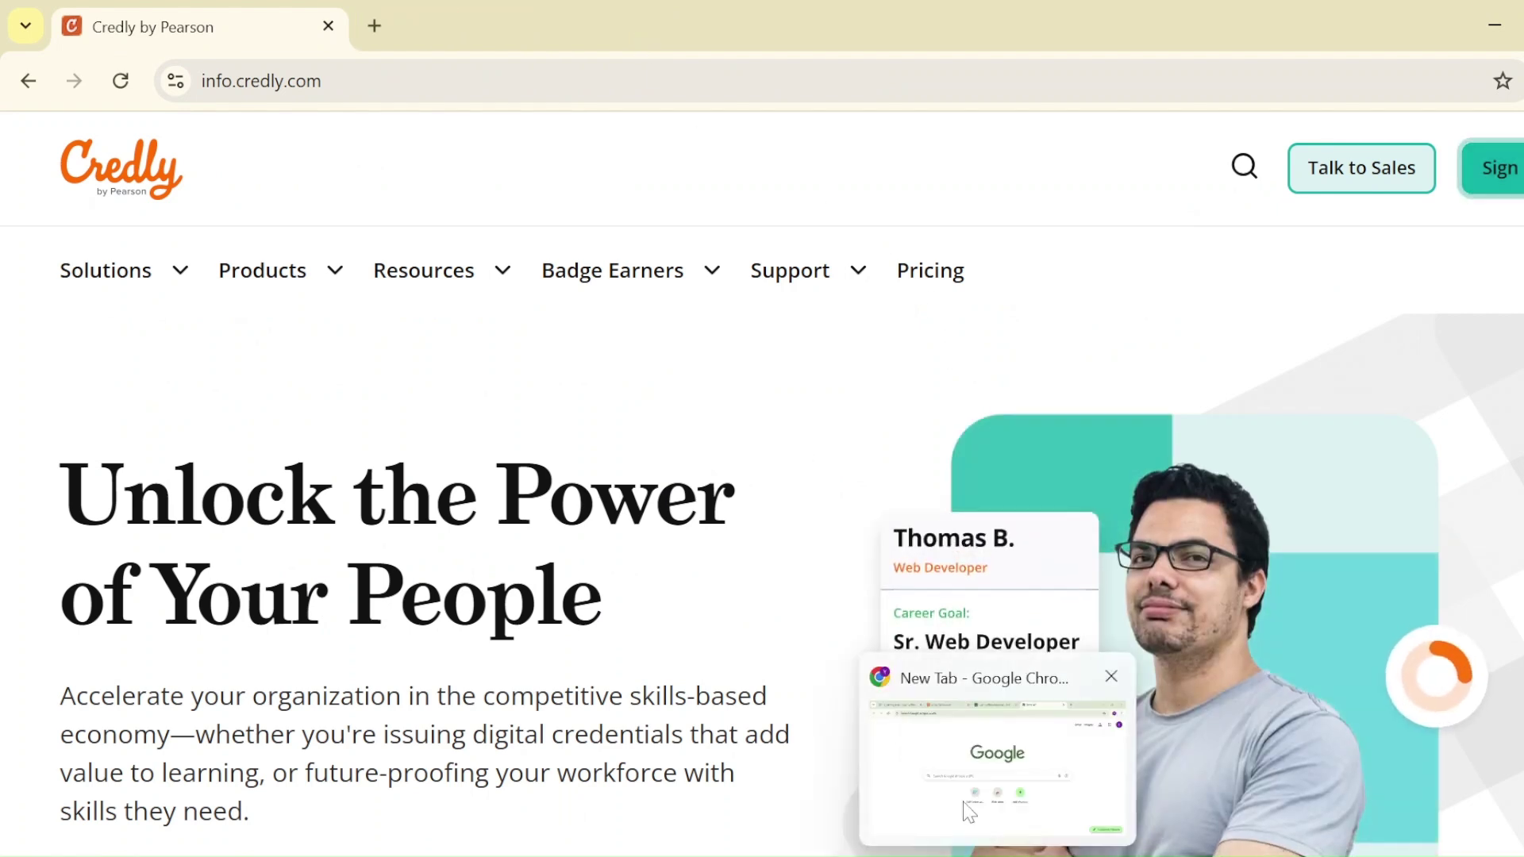
click(967, 810)
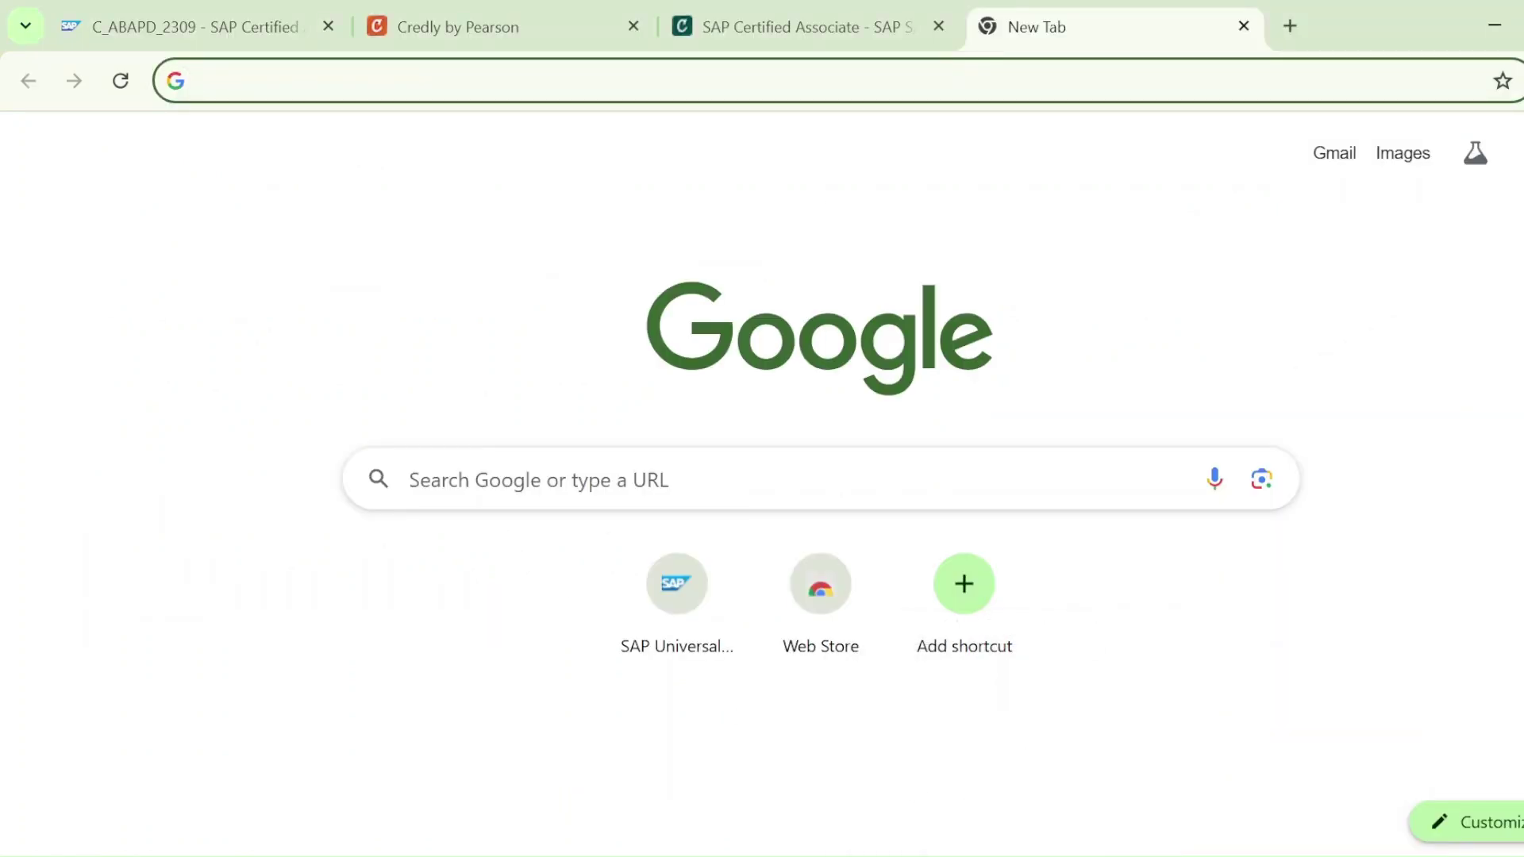
click(556, 479)
click(446, 556)
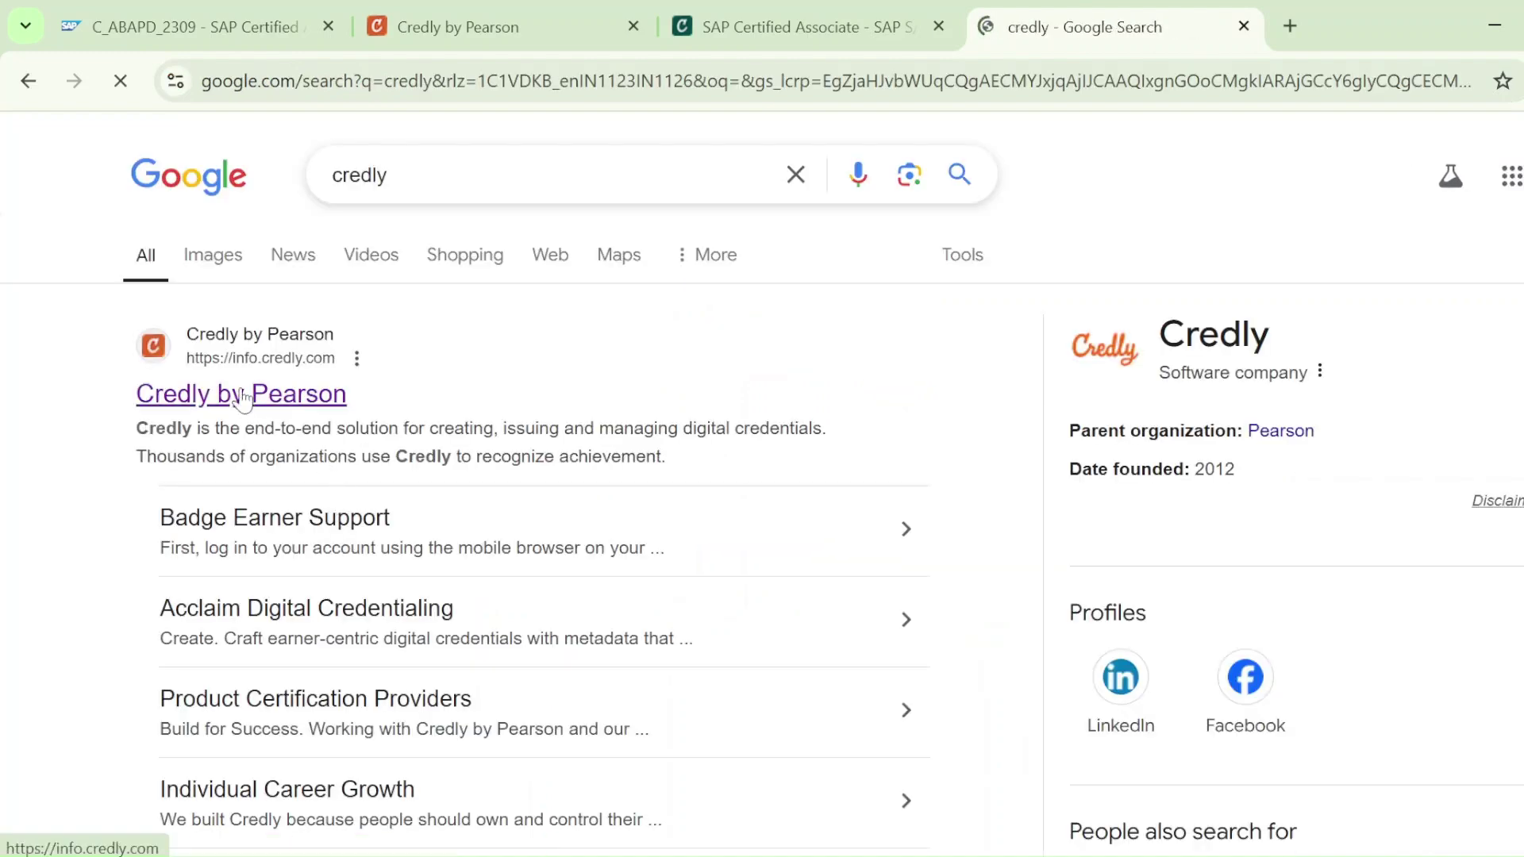
click(240, 357)
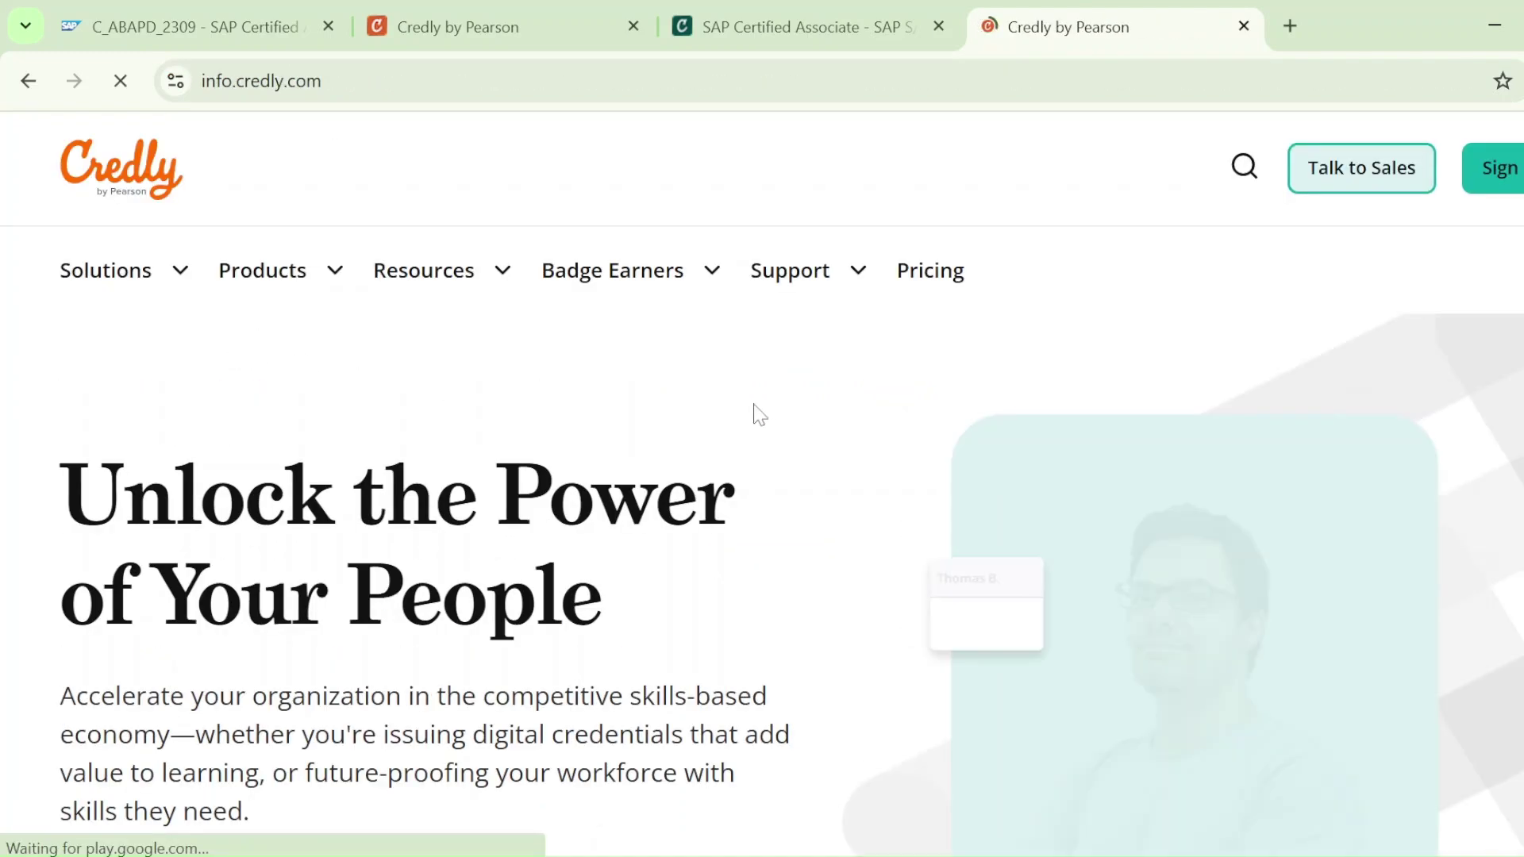
click(1499, 169)
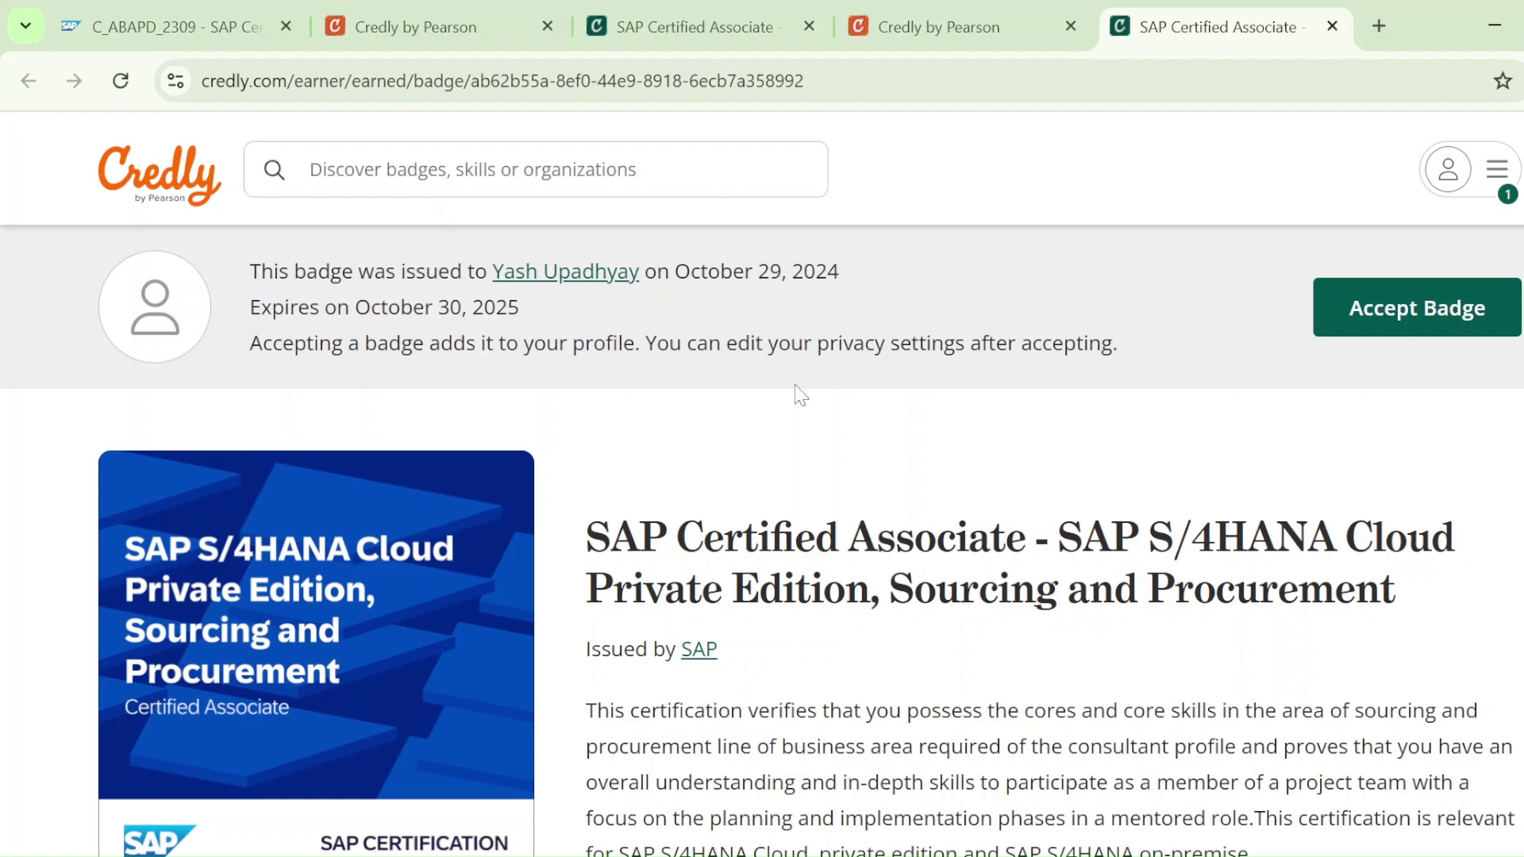
click(1356, 340)
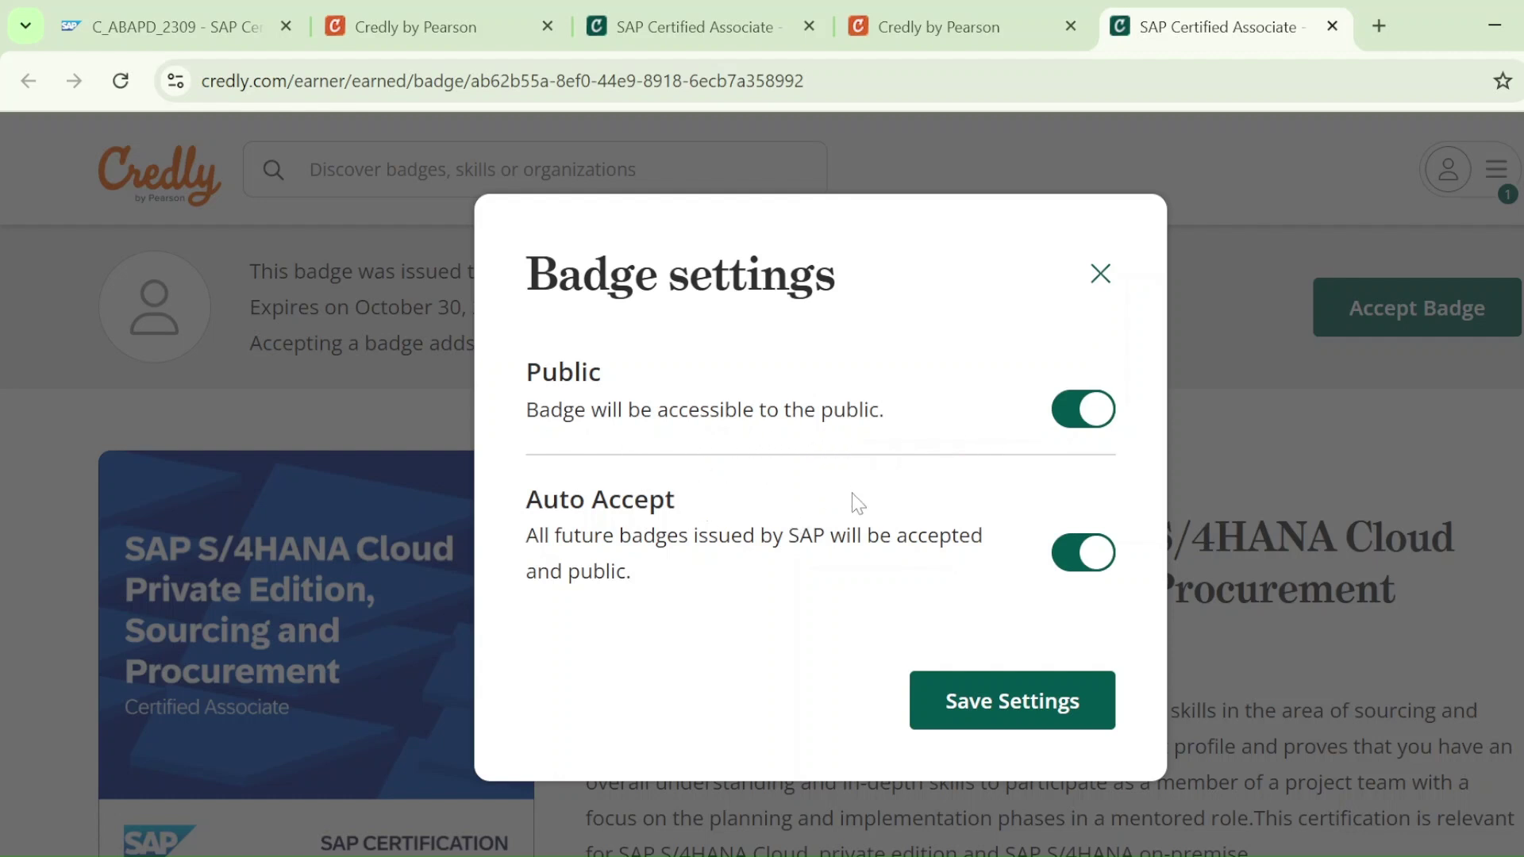
click(985, 701)
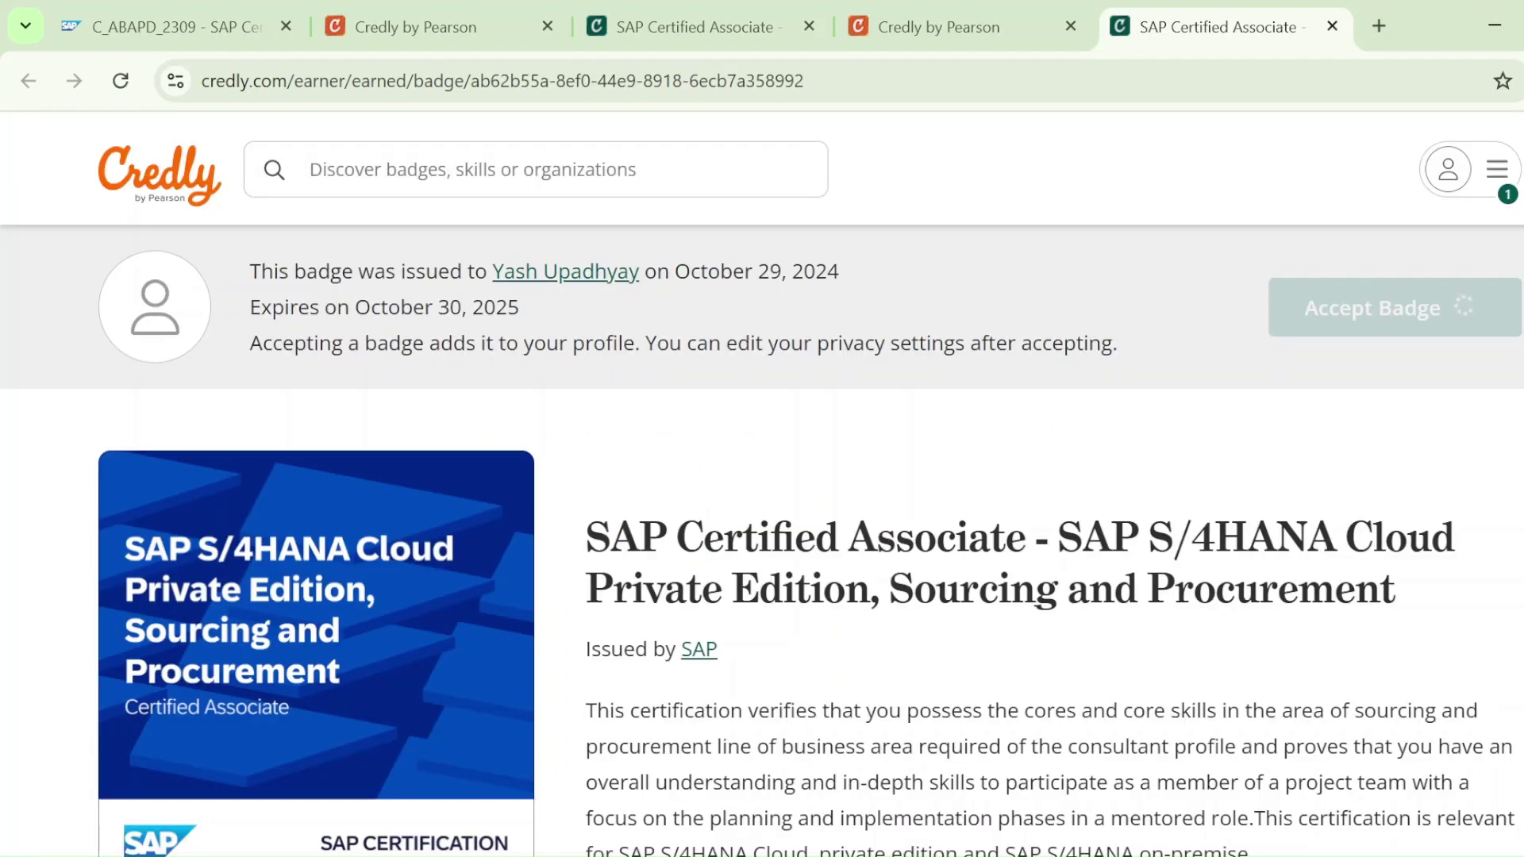
scroll(403, 528, down, 2)
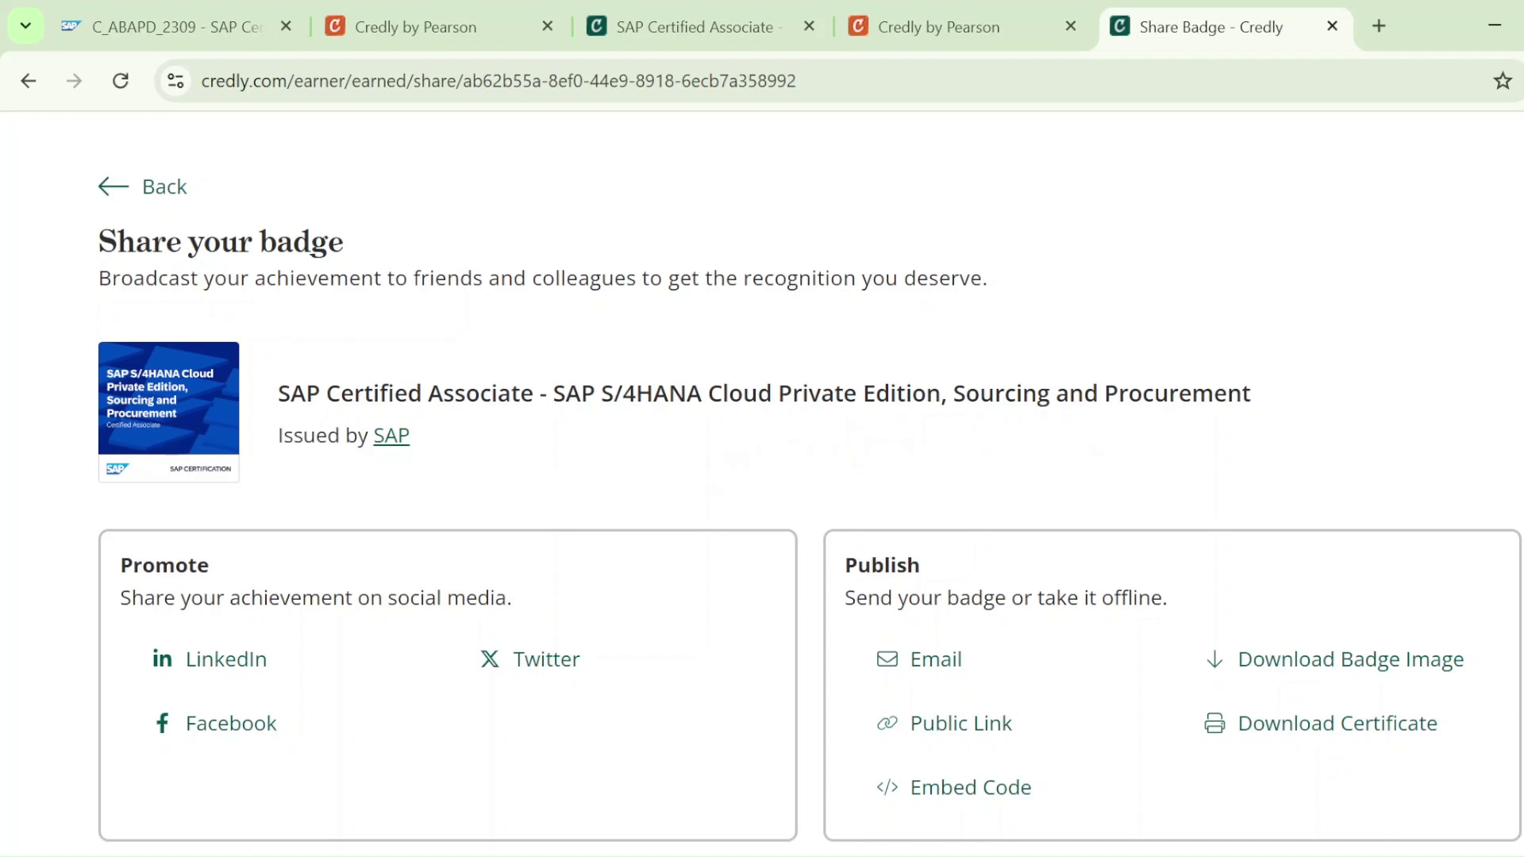
scroll(810, 476, down, 2)
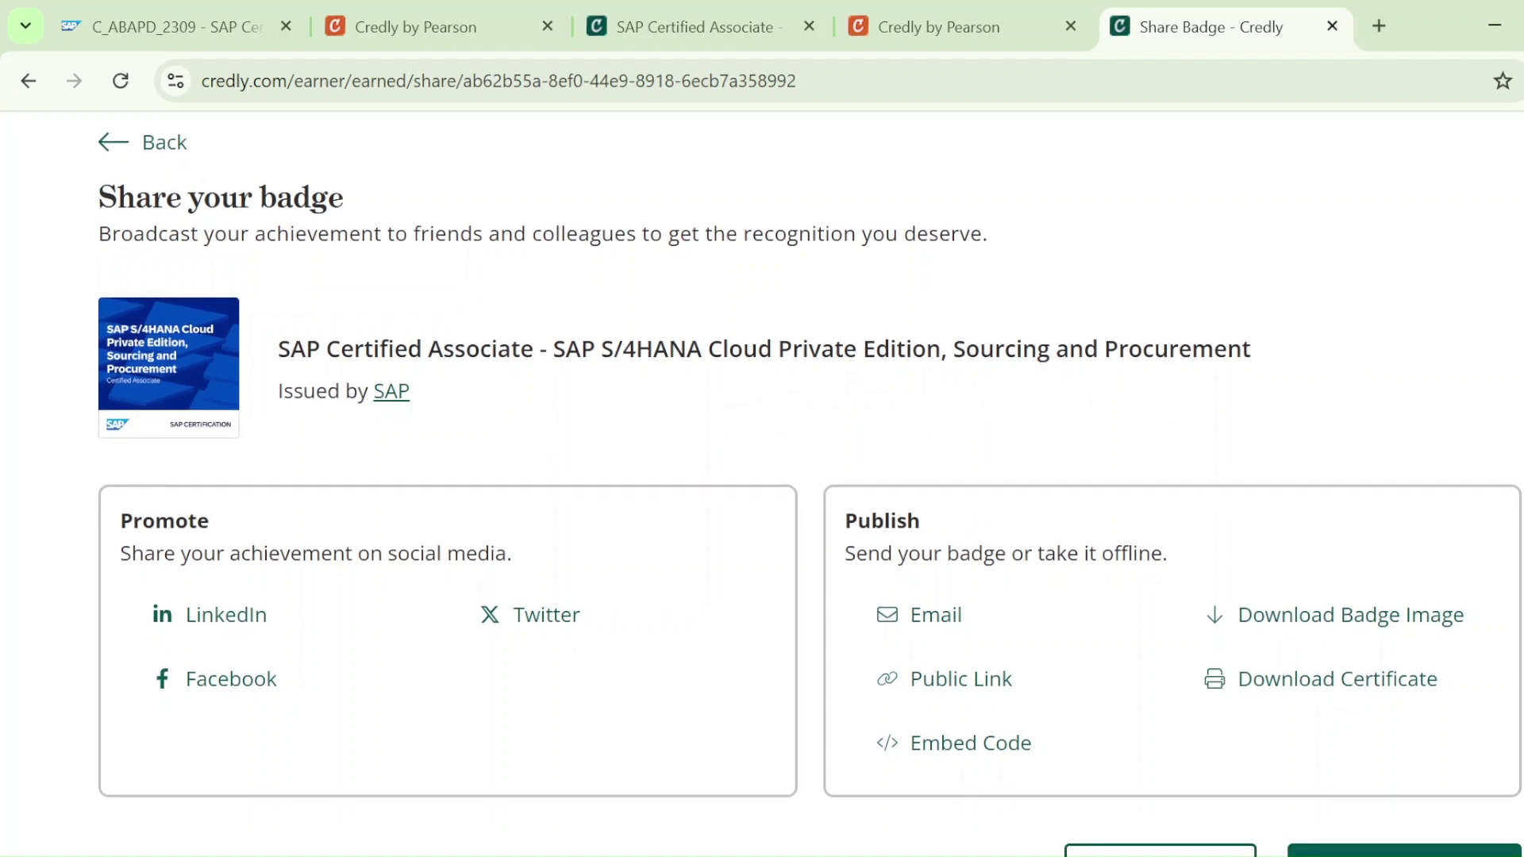
scroll(809, 476, down, 2)
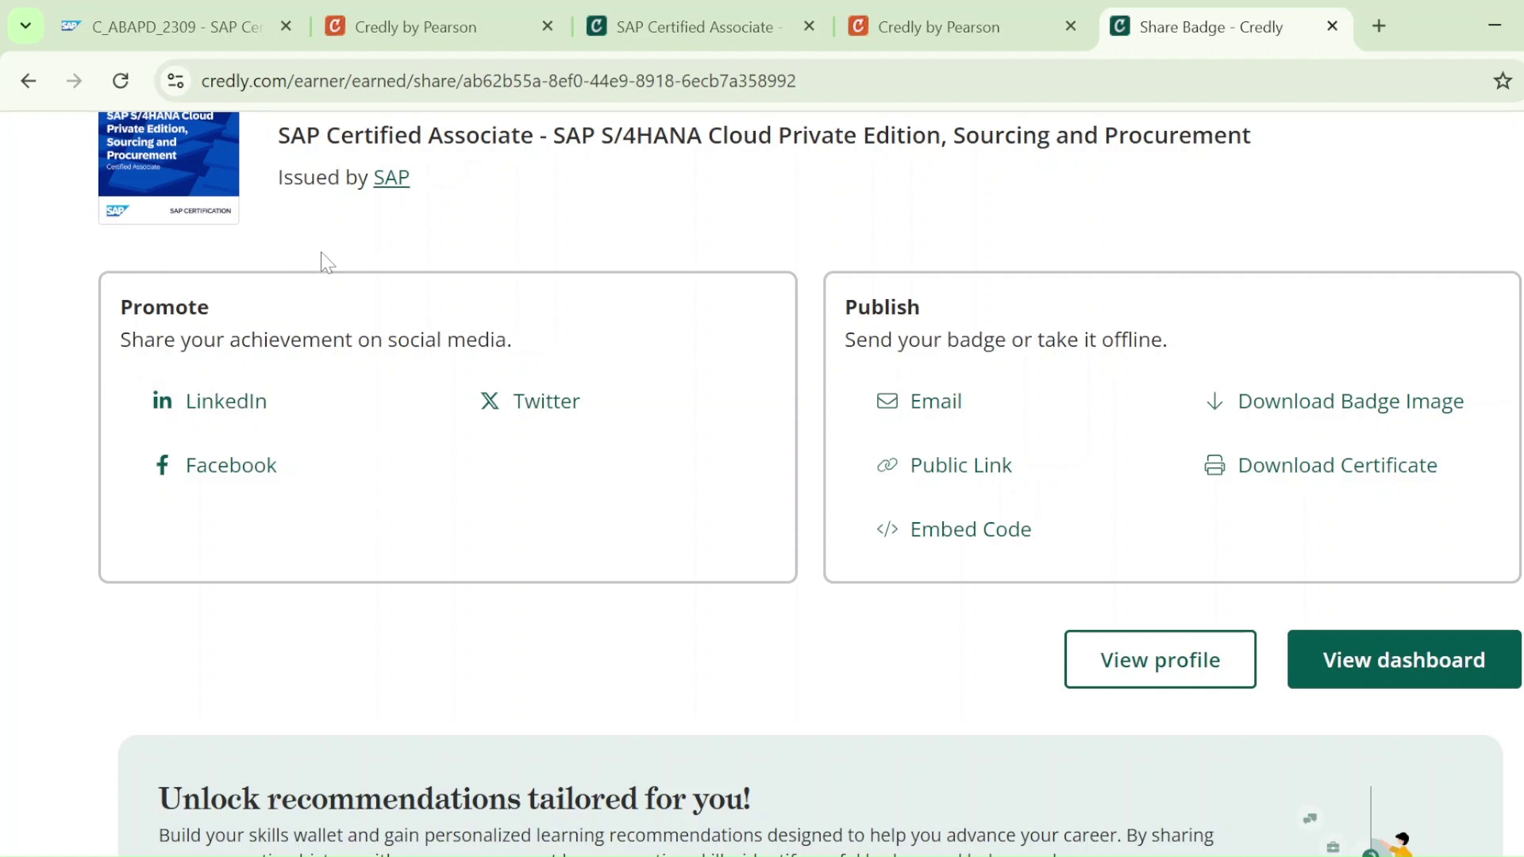
Abandon the LinkedIn share by closing its login tab, and sign in to the Credly dashboard
click(205, 418)
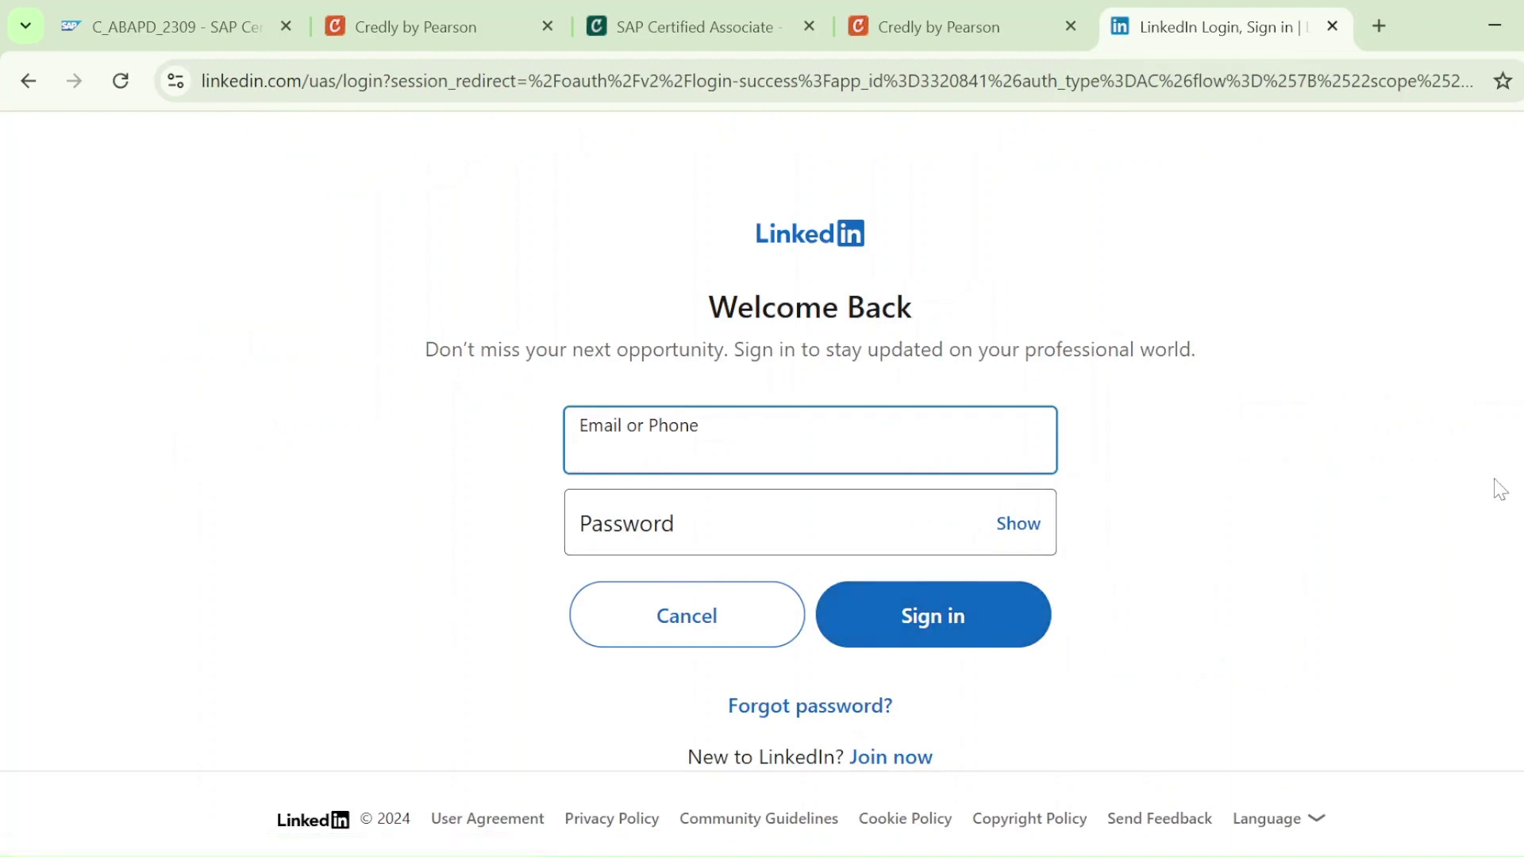
click(1333, 26)
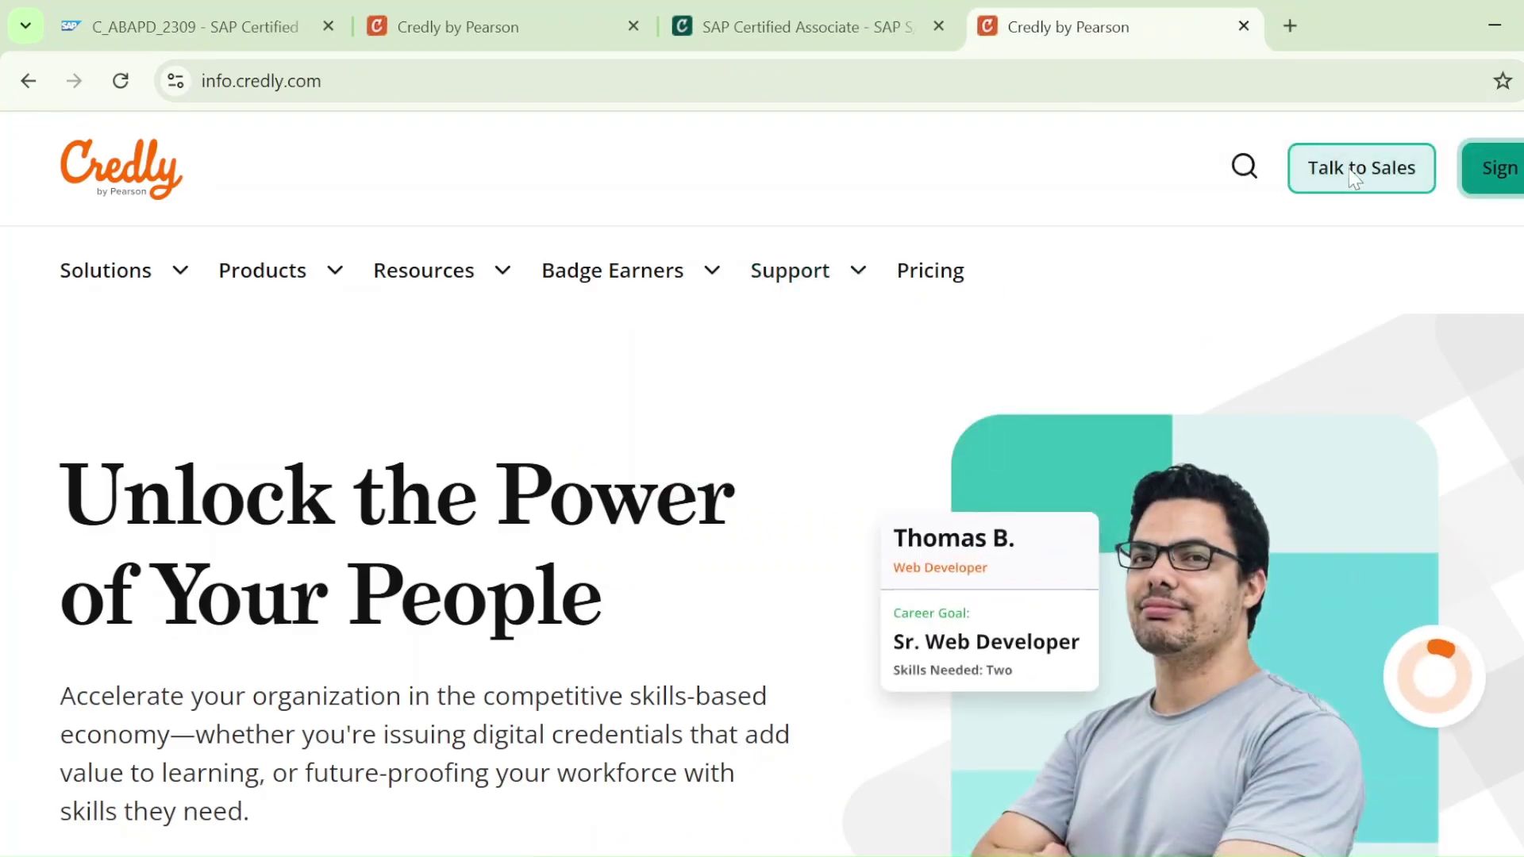
click(1478, 168)
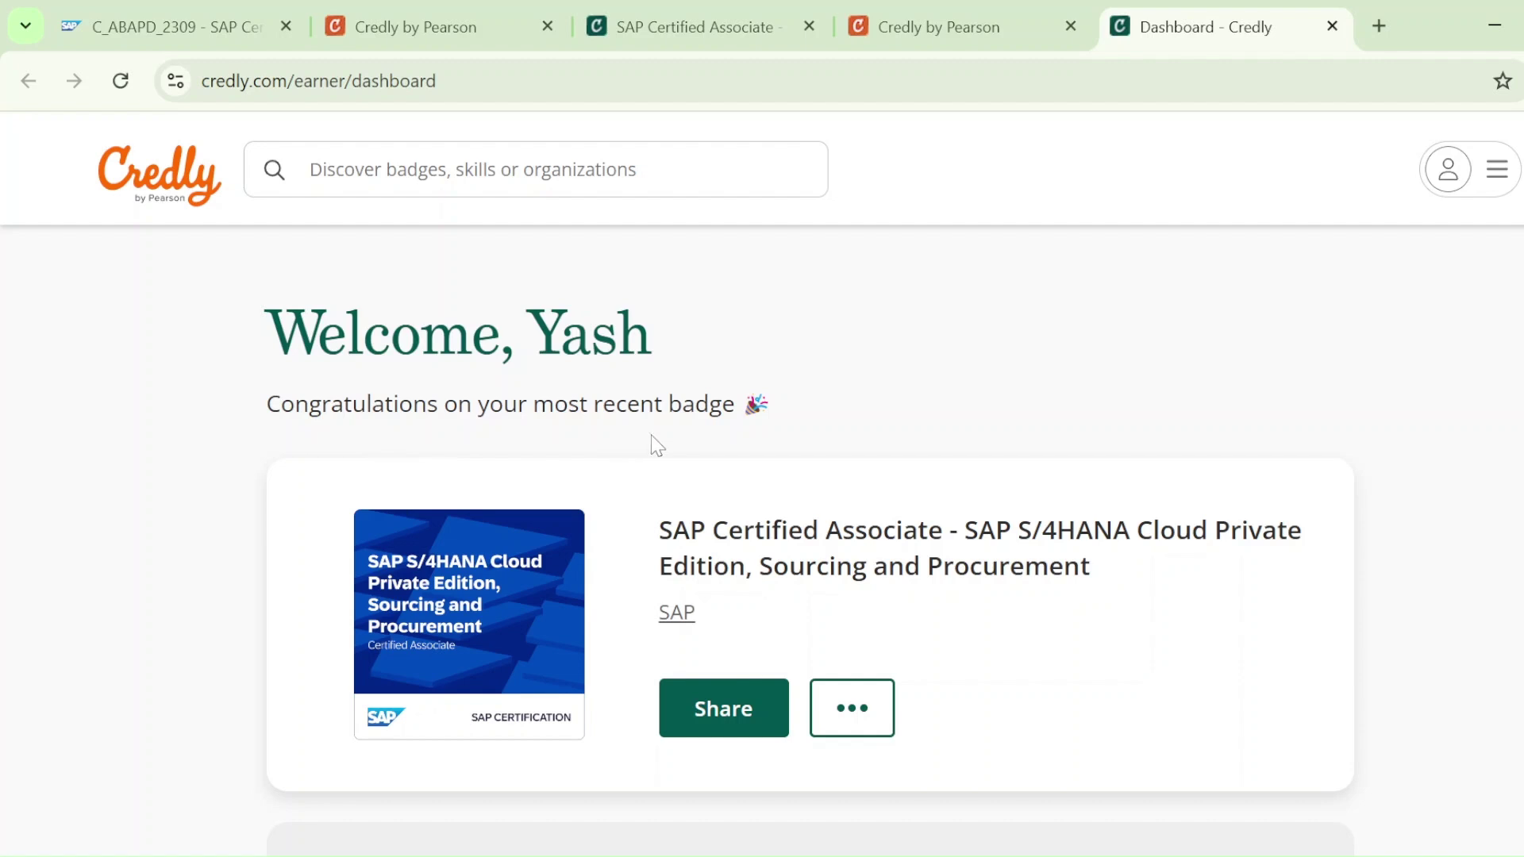
Preview the SAP badge's public view, then open its own earned-badge page
click(850, 707)
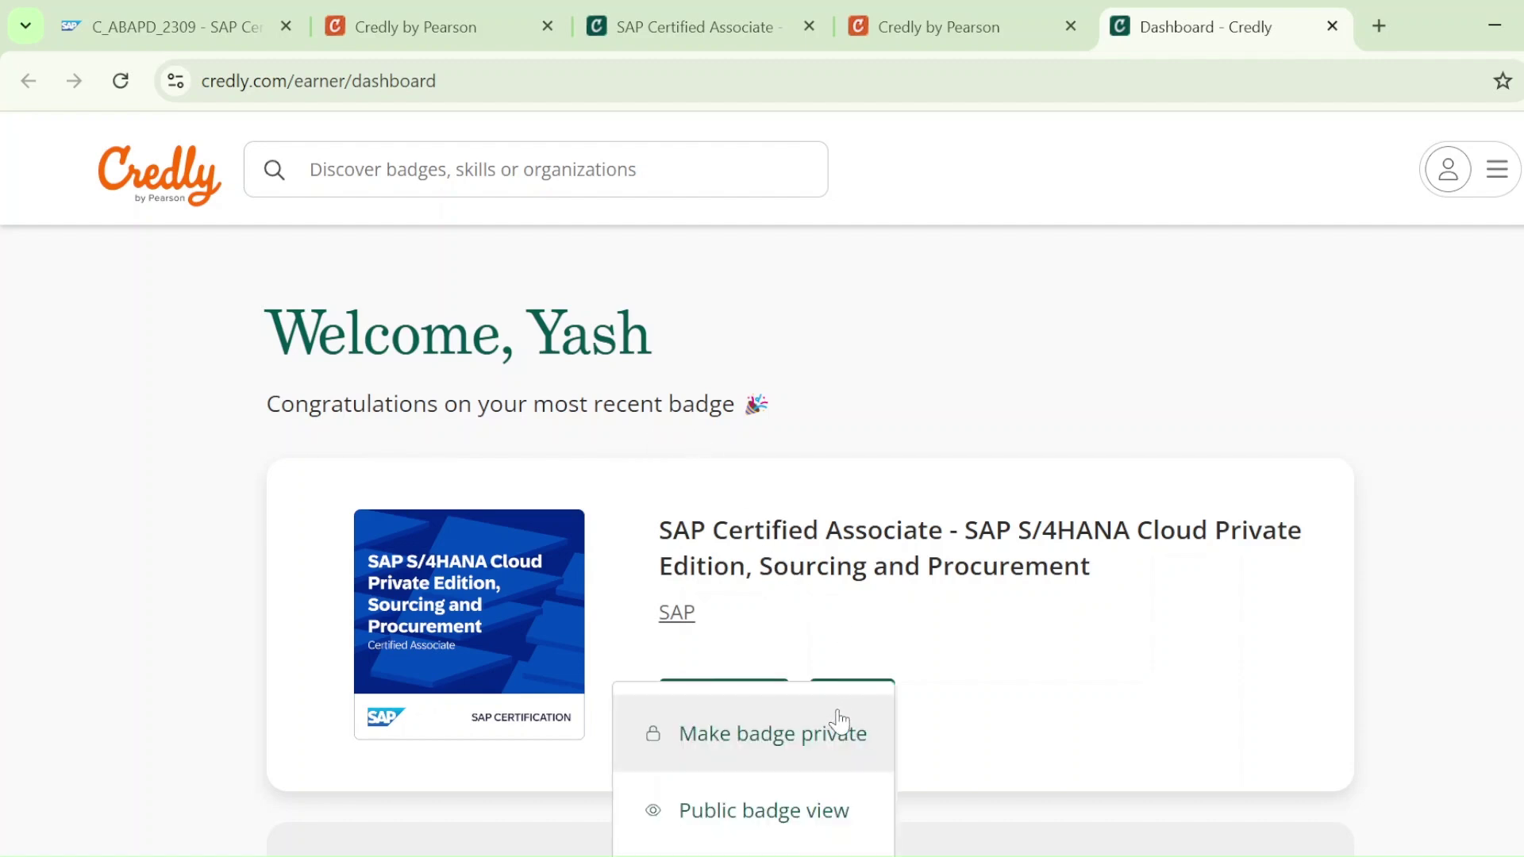
scroll(1517, 347, down, 3)
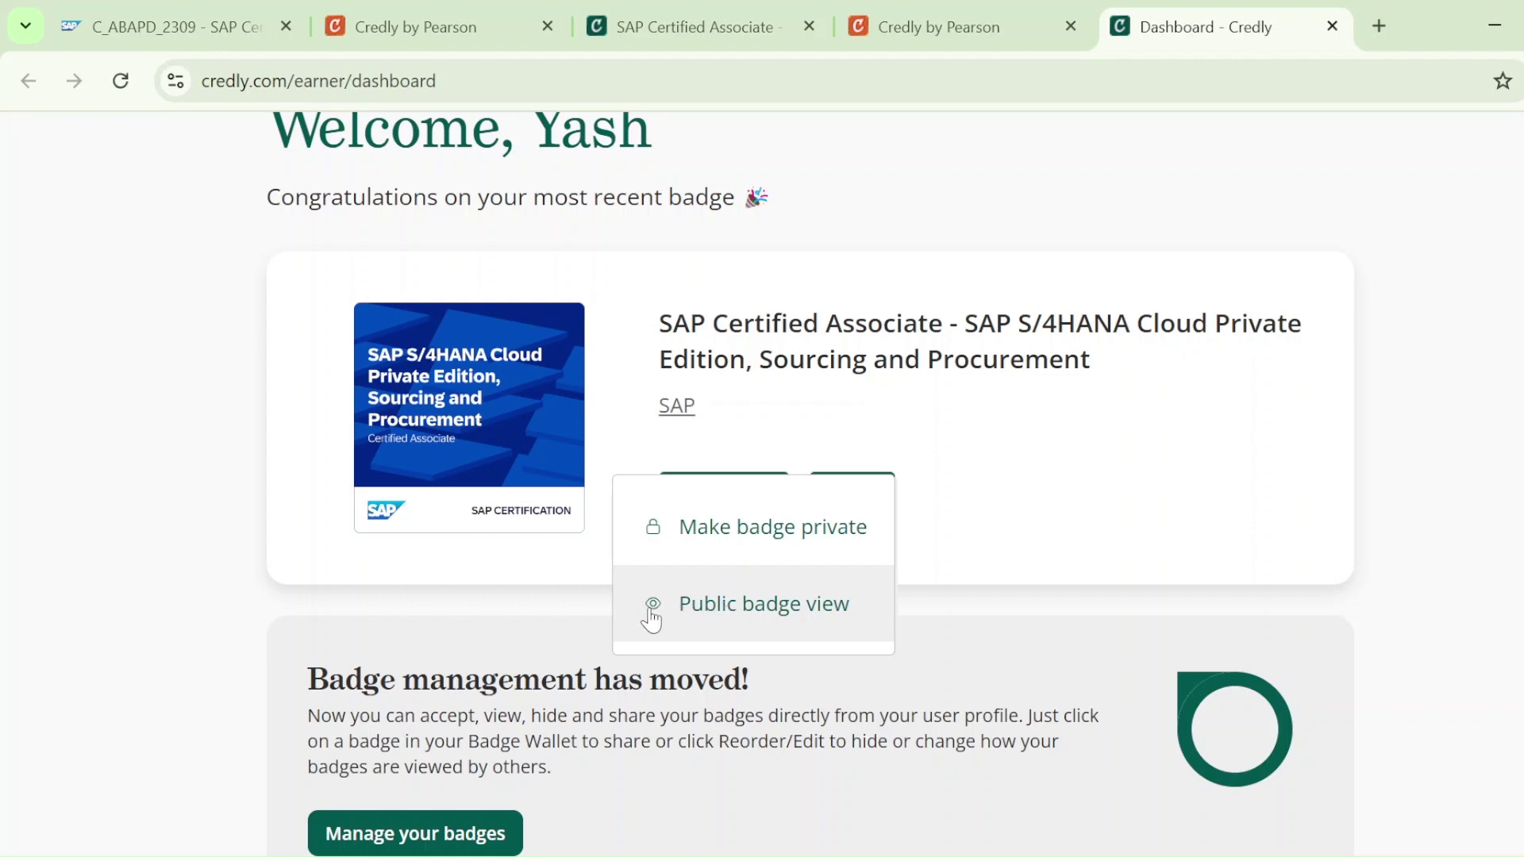
click(685, 621)
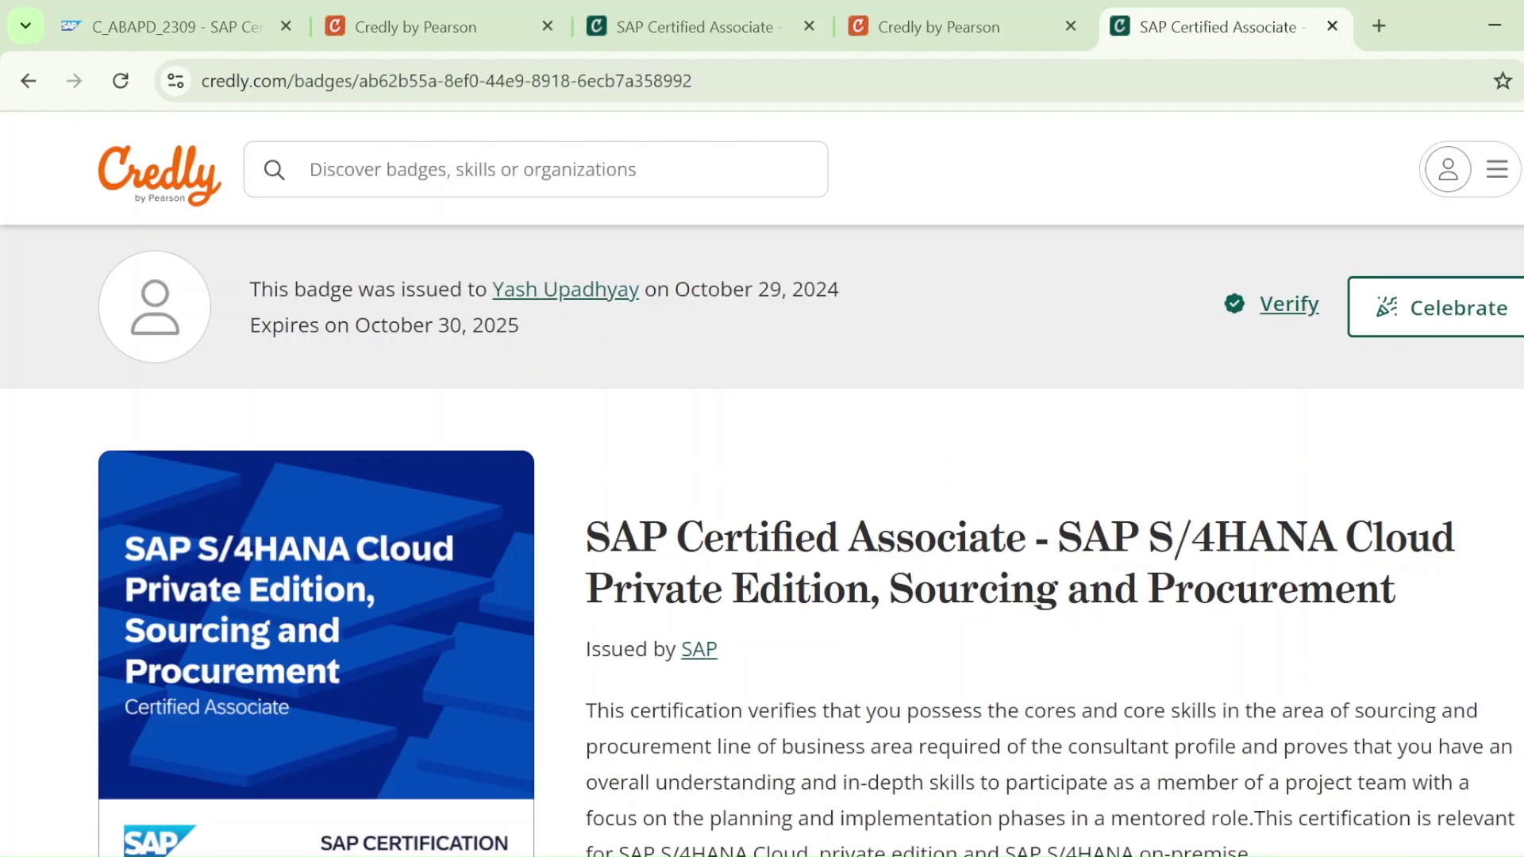
key(alt+Left)
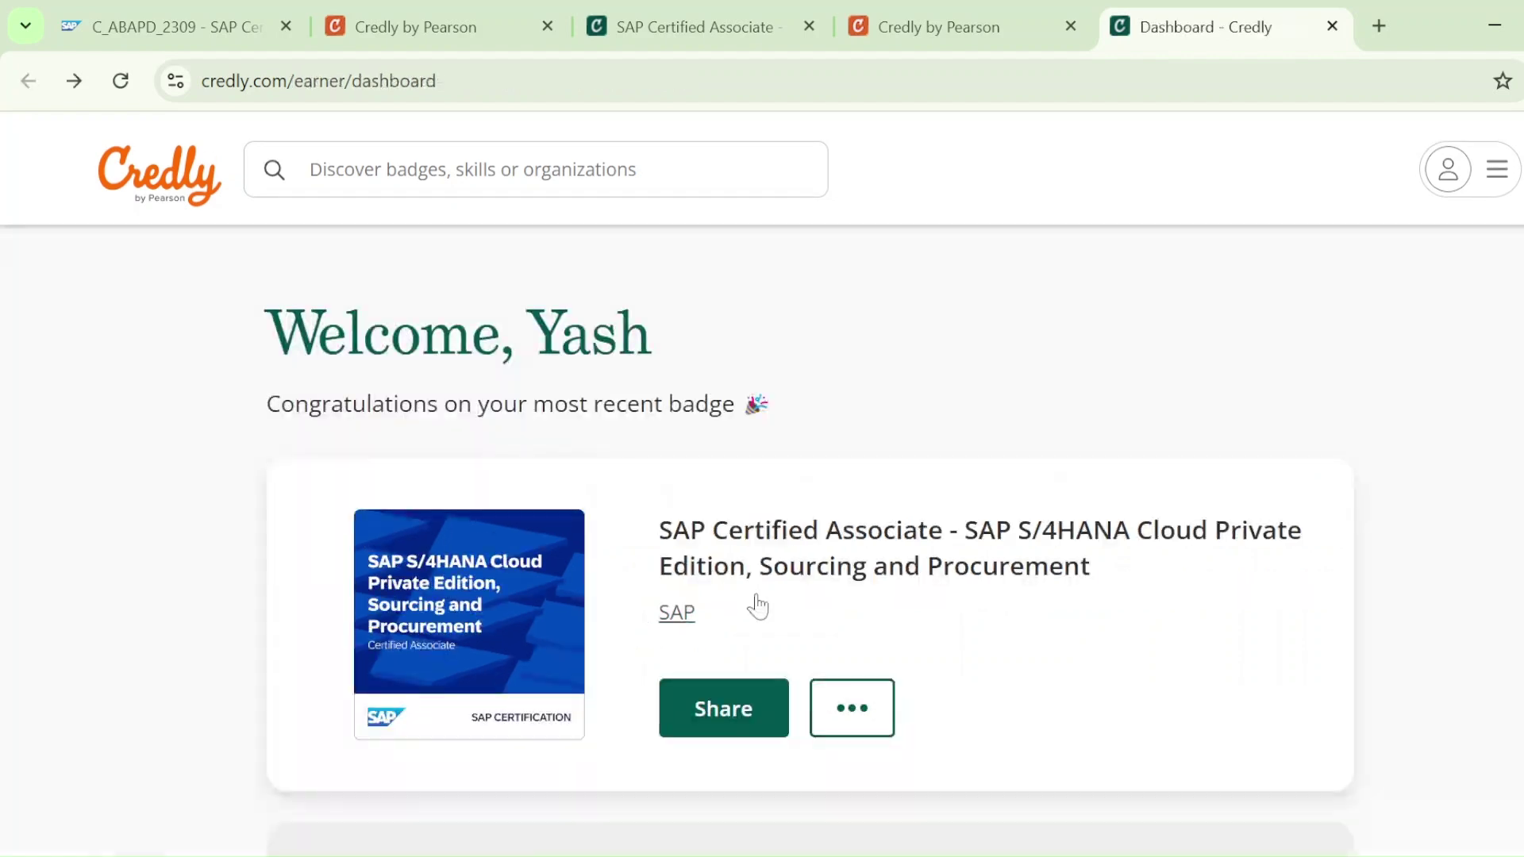
click(463, 605)
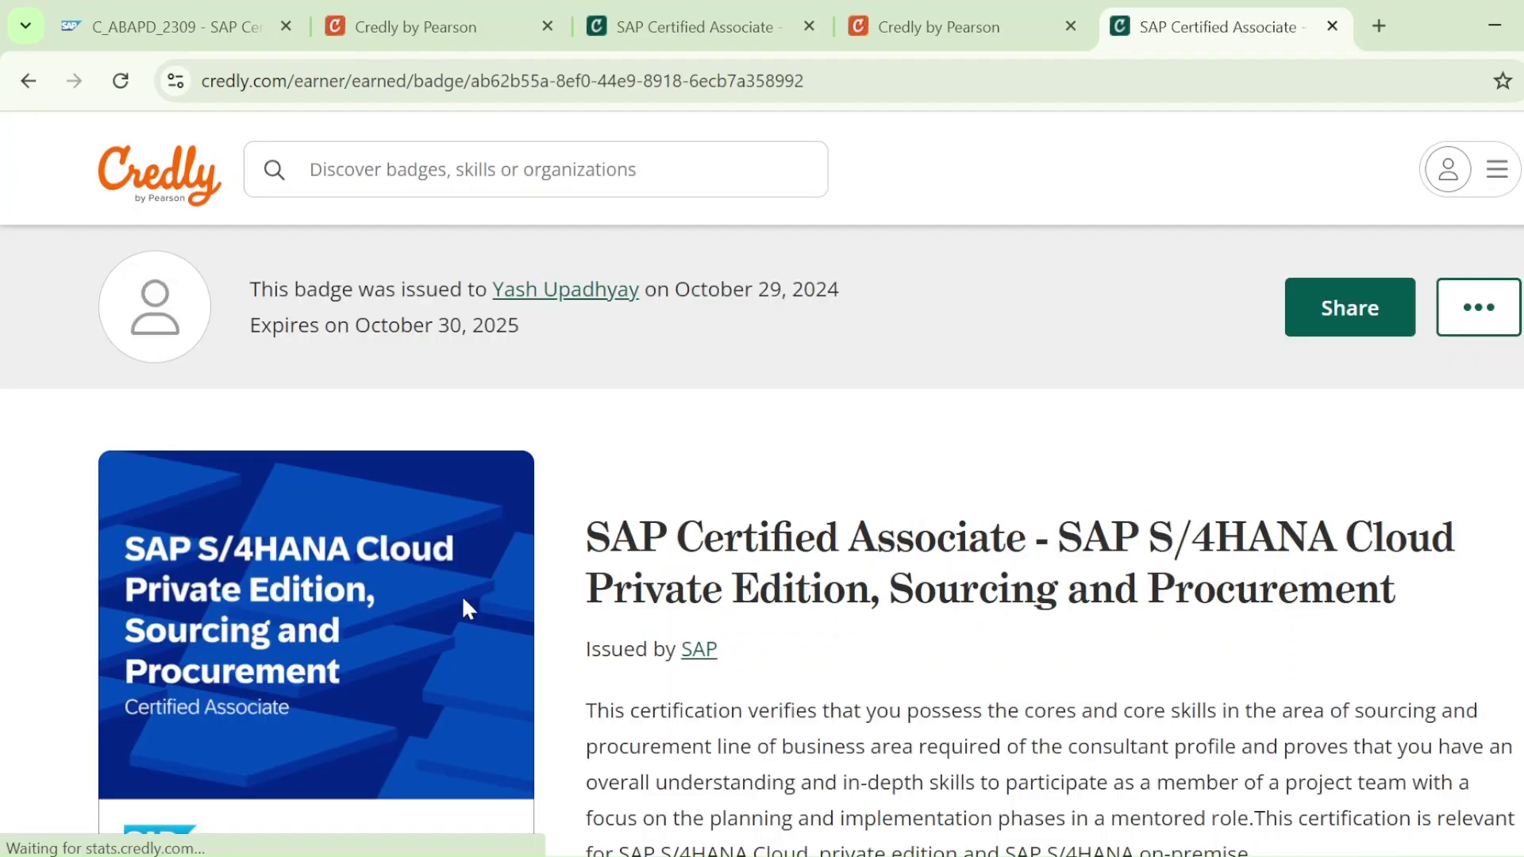
scroll(807, 484, down, 7)
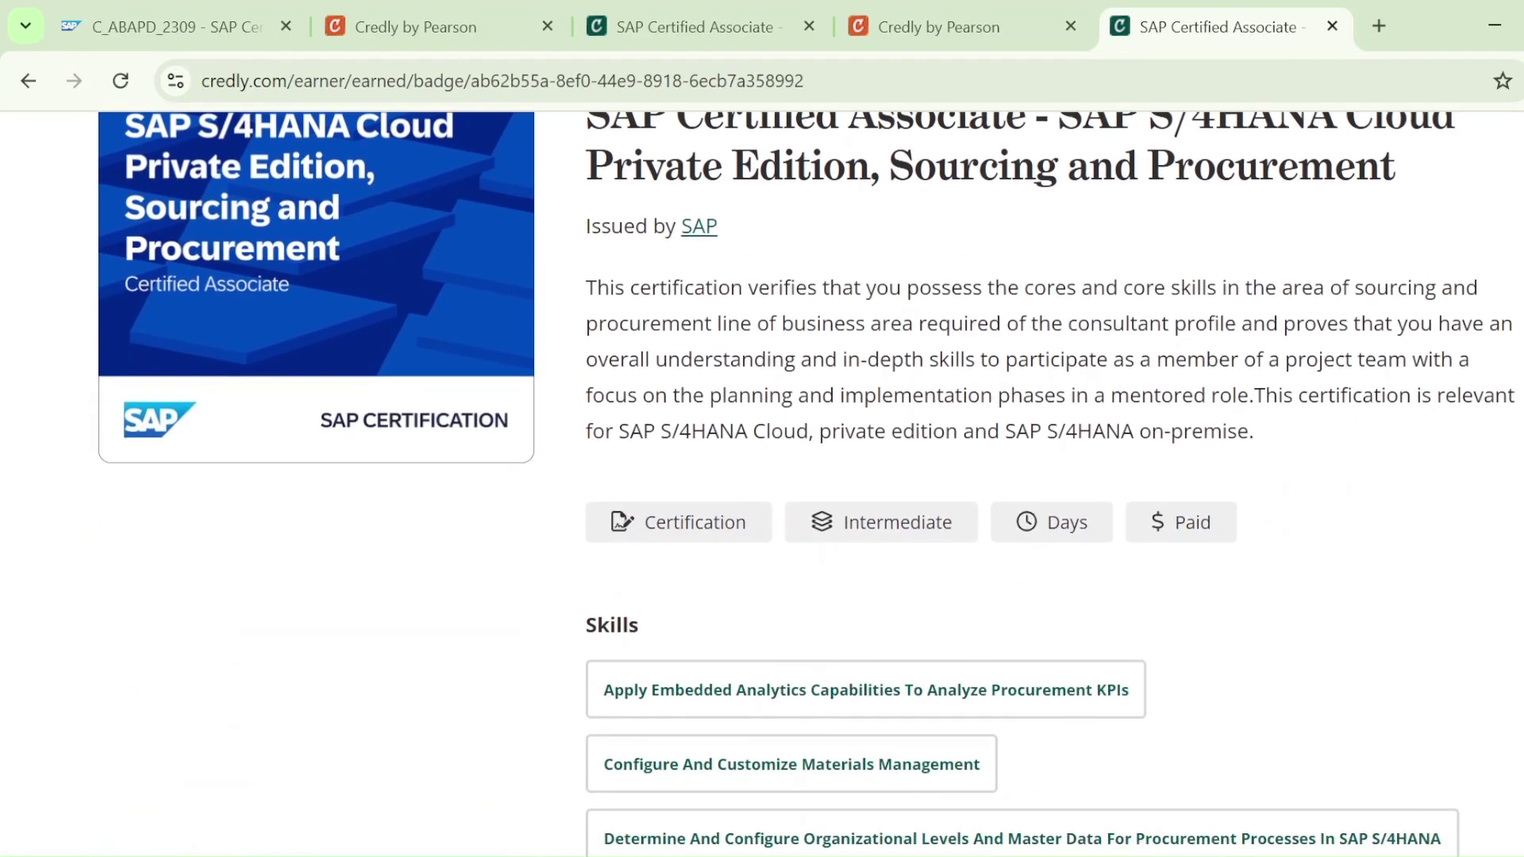
scroll(807, 484, up, 4)
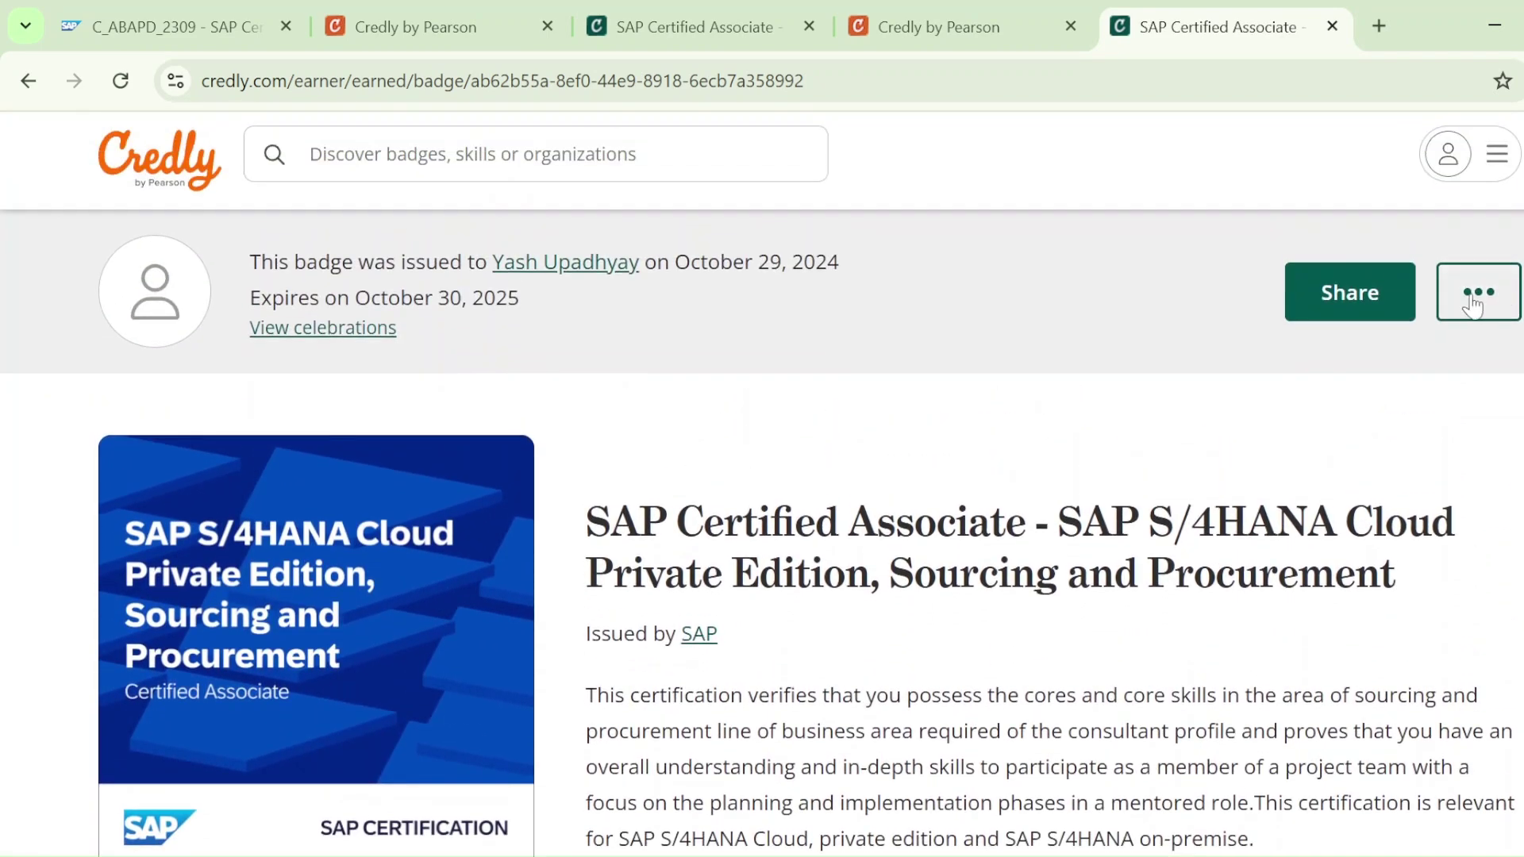
click(1464, 299)
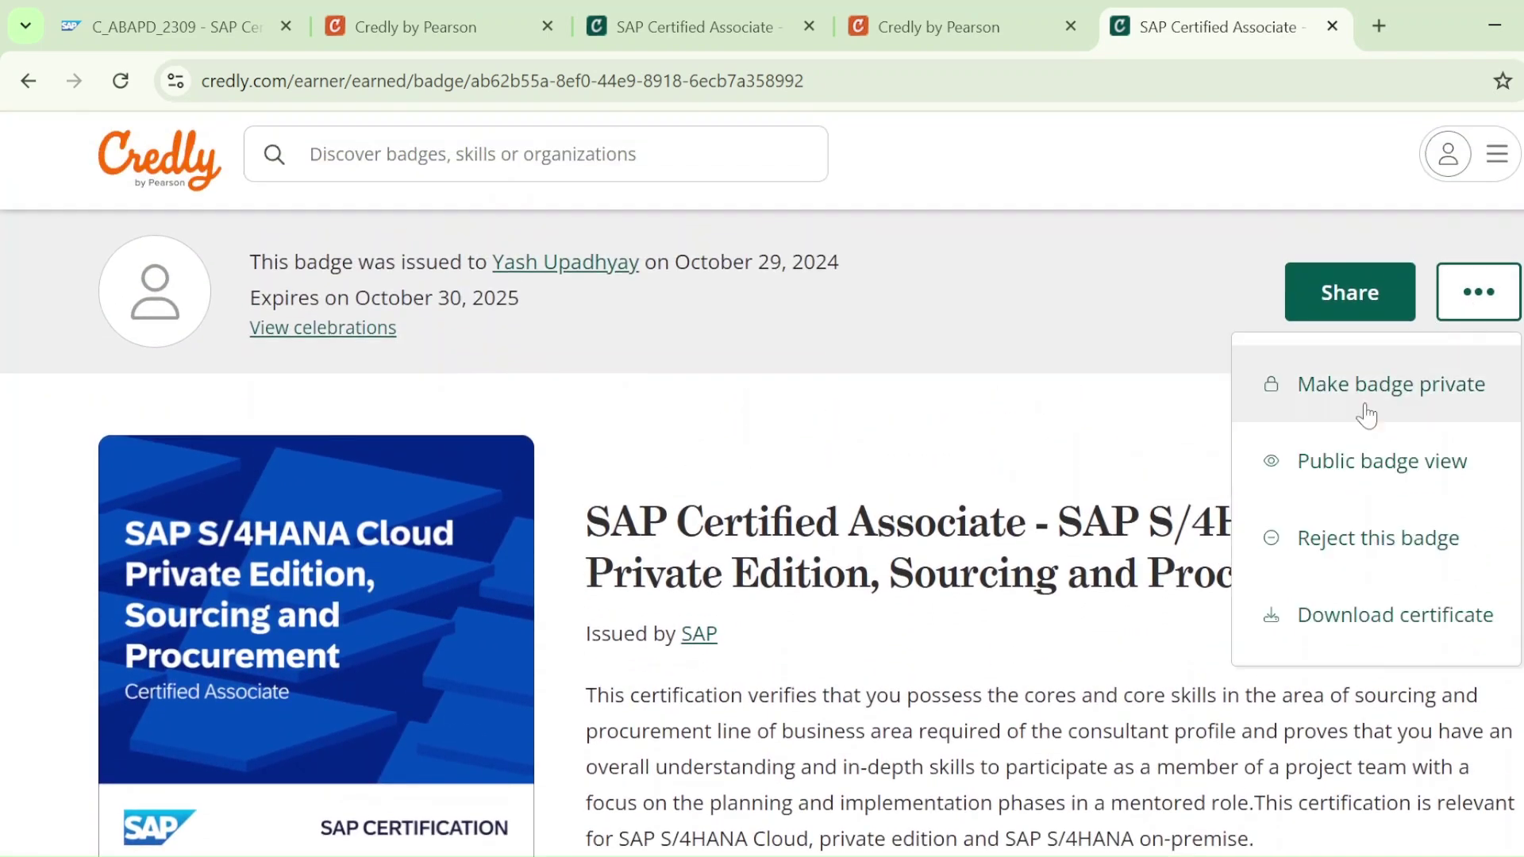
click(1363, 637)
click(925, 627)
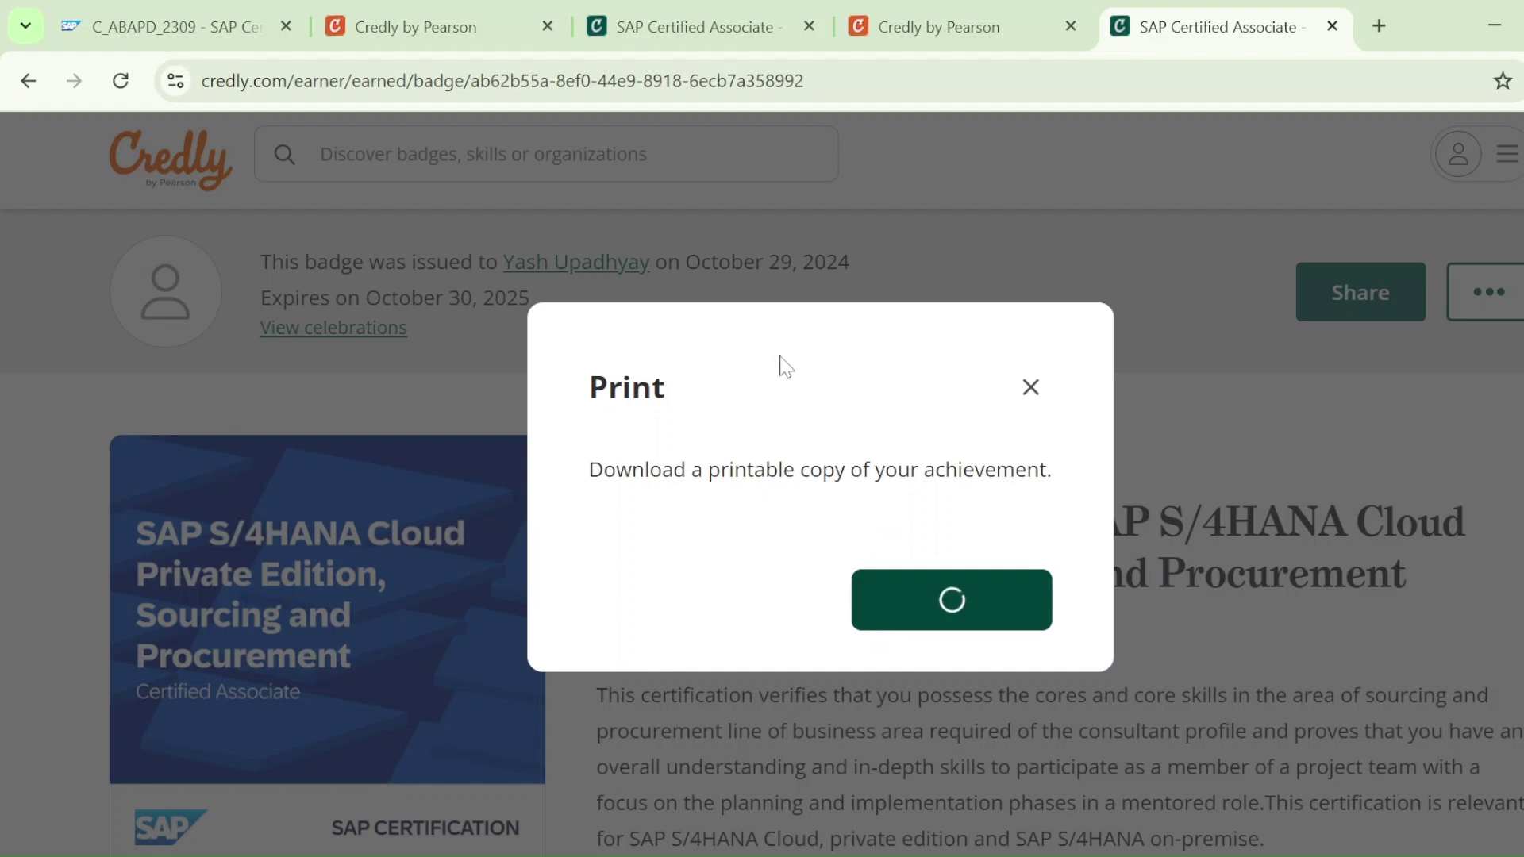
drag(774, 344, 783, 312)
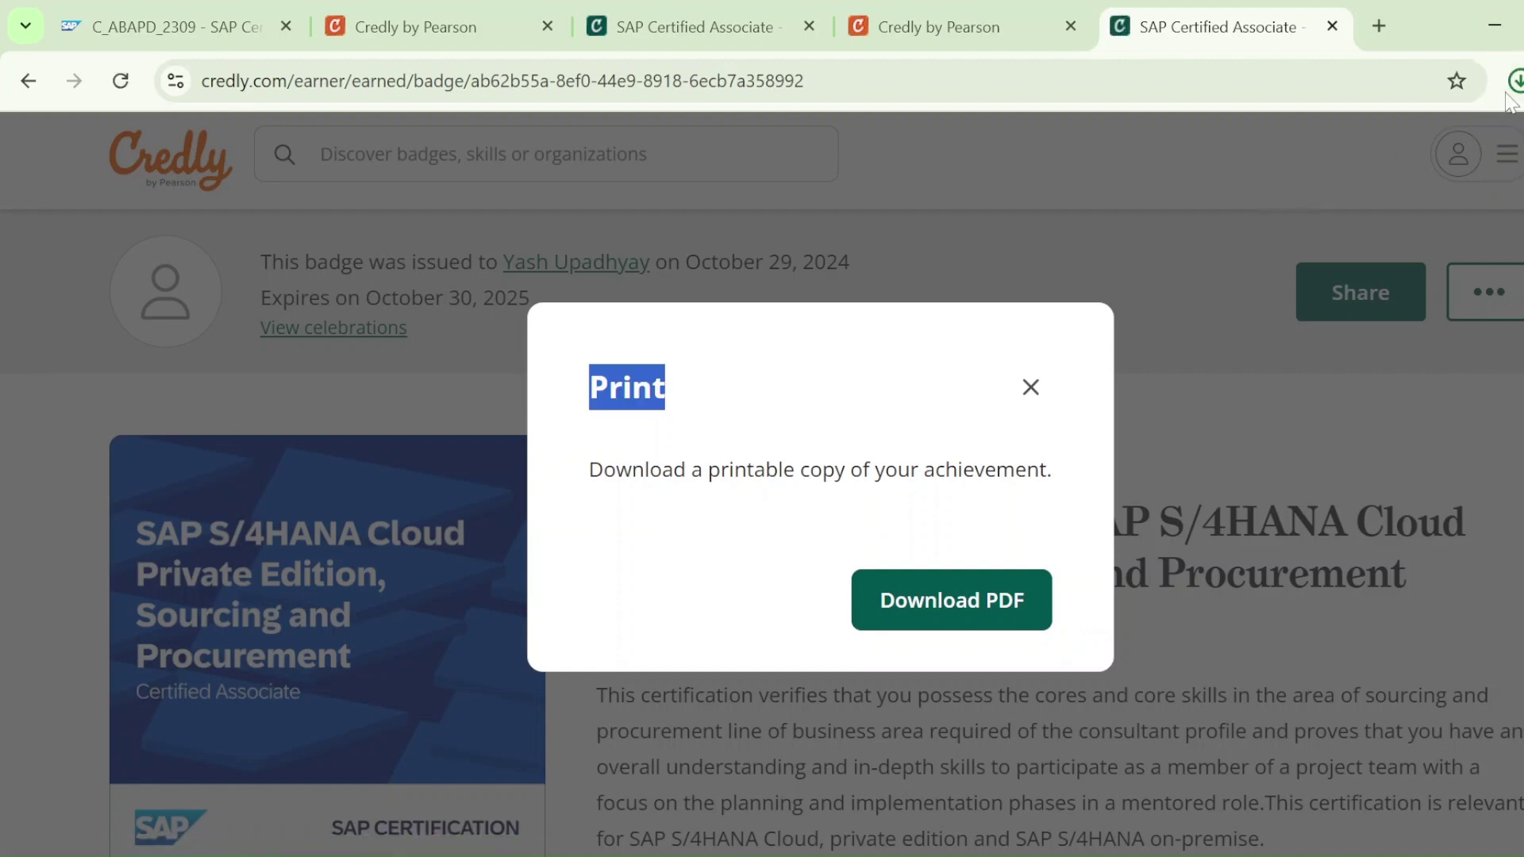
click(1289, 164)
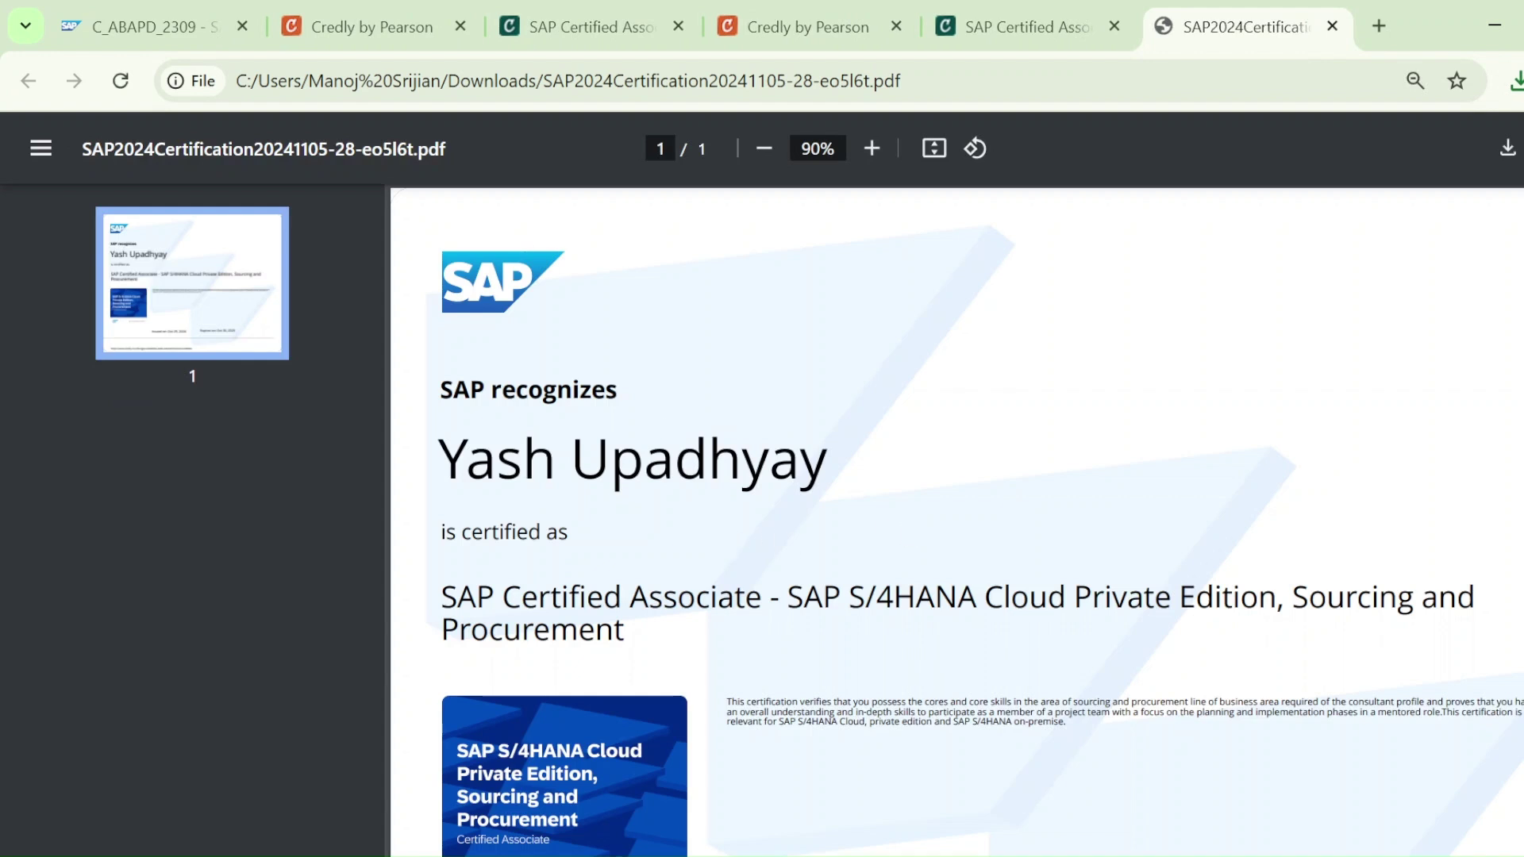
scroll(958, 520, down, 4)
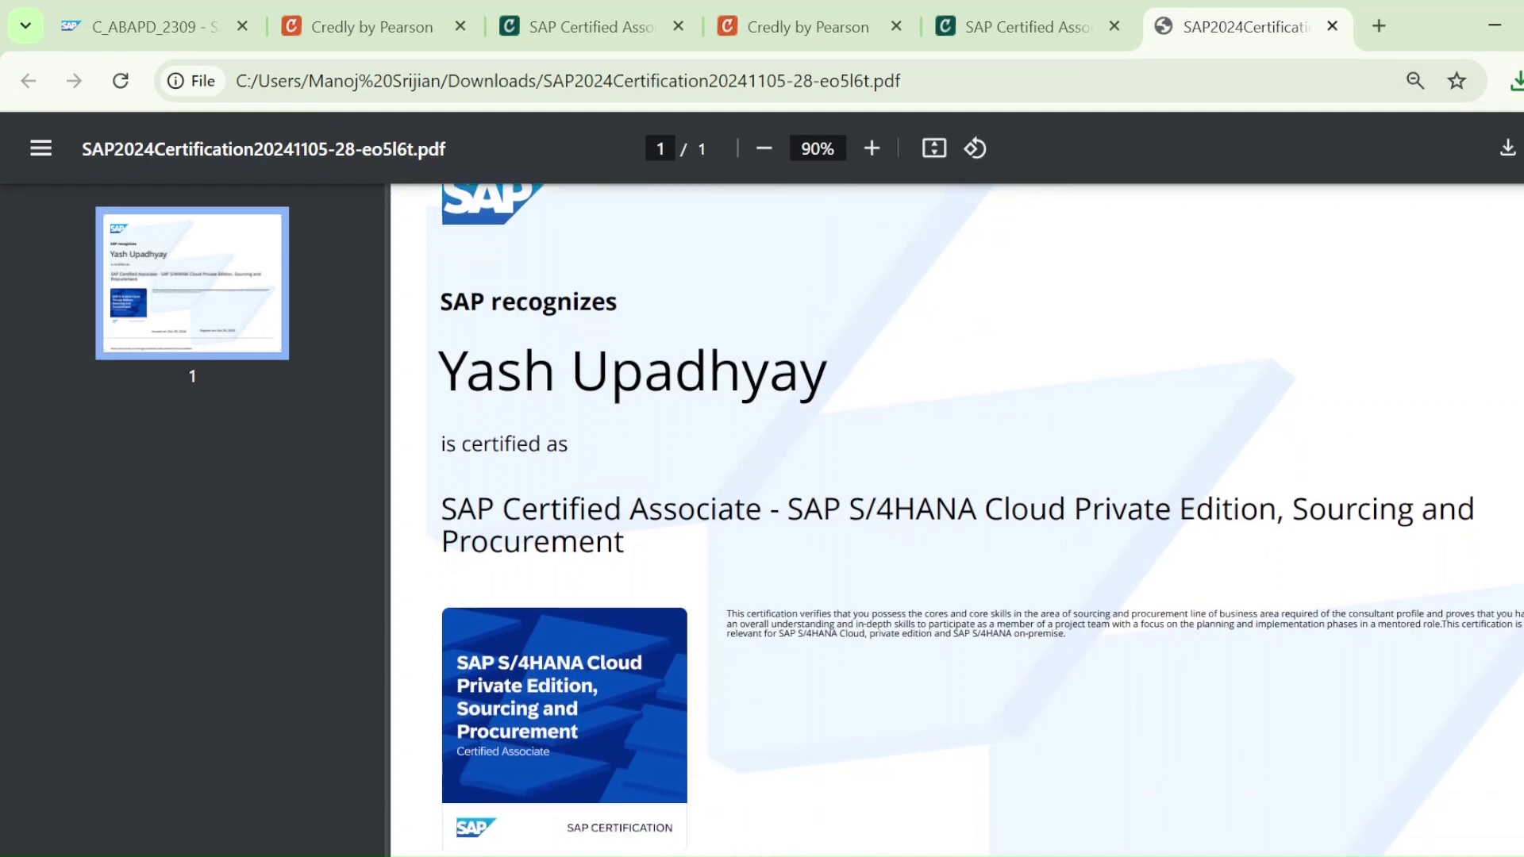
scroll(1070, 376, up, 4)
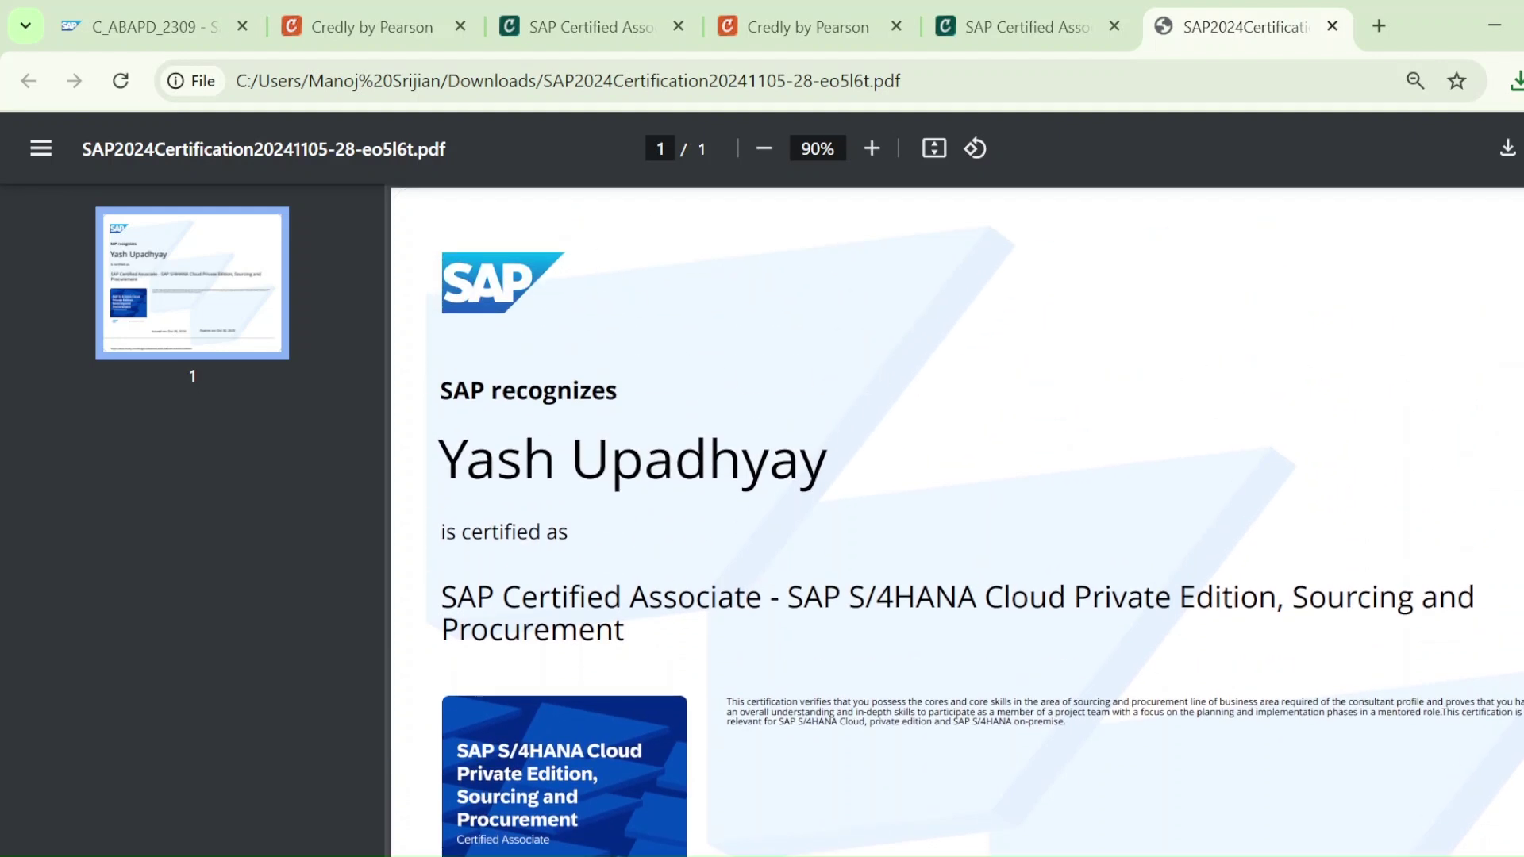
click(1334, 26)
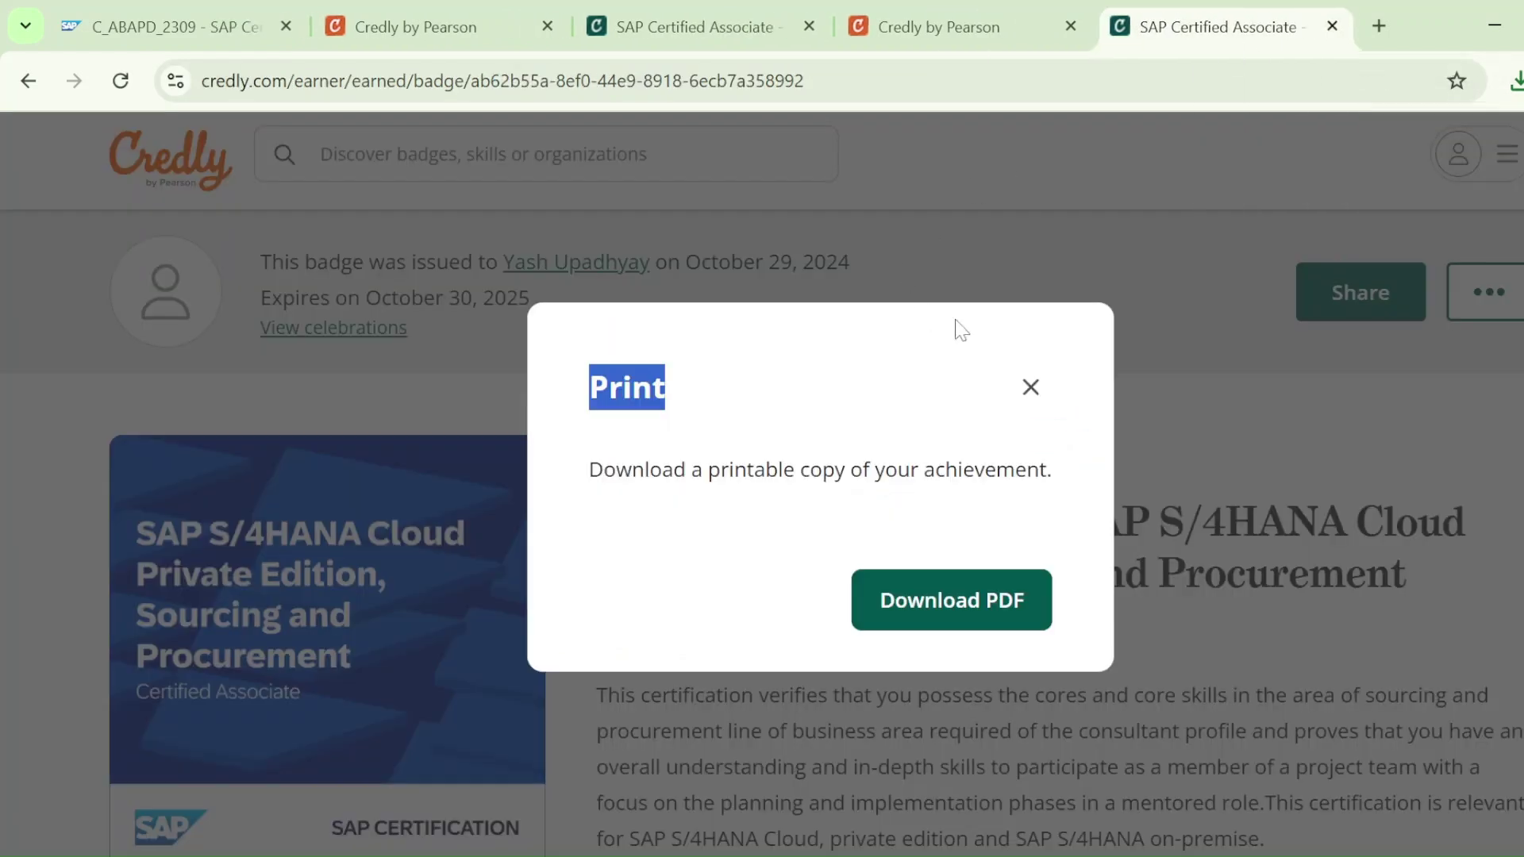
Dismiss the Print dialog and scroll through the badge's Skills, Earning Criteria and Evidence
click(1031, 386)
scroll(1341, 418, down, 6)
scroll(807, 483, down, 10)
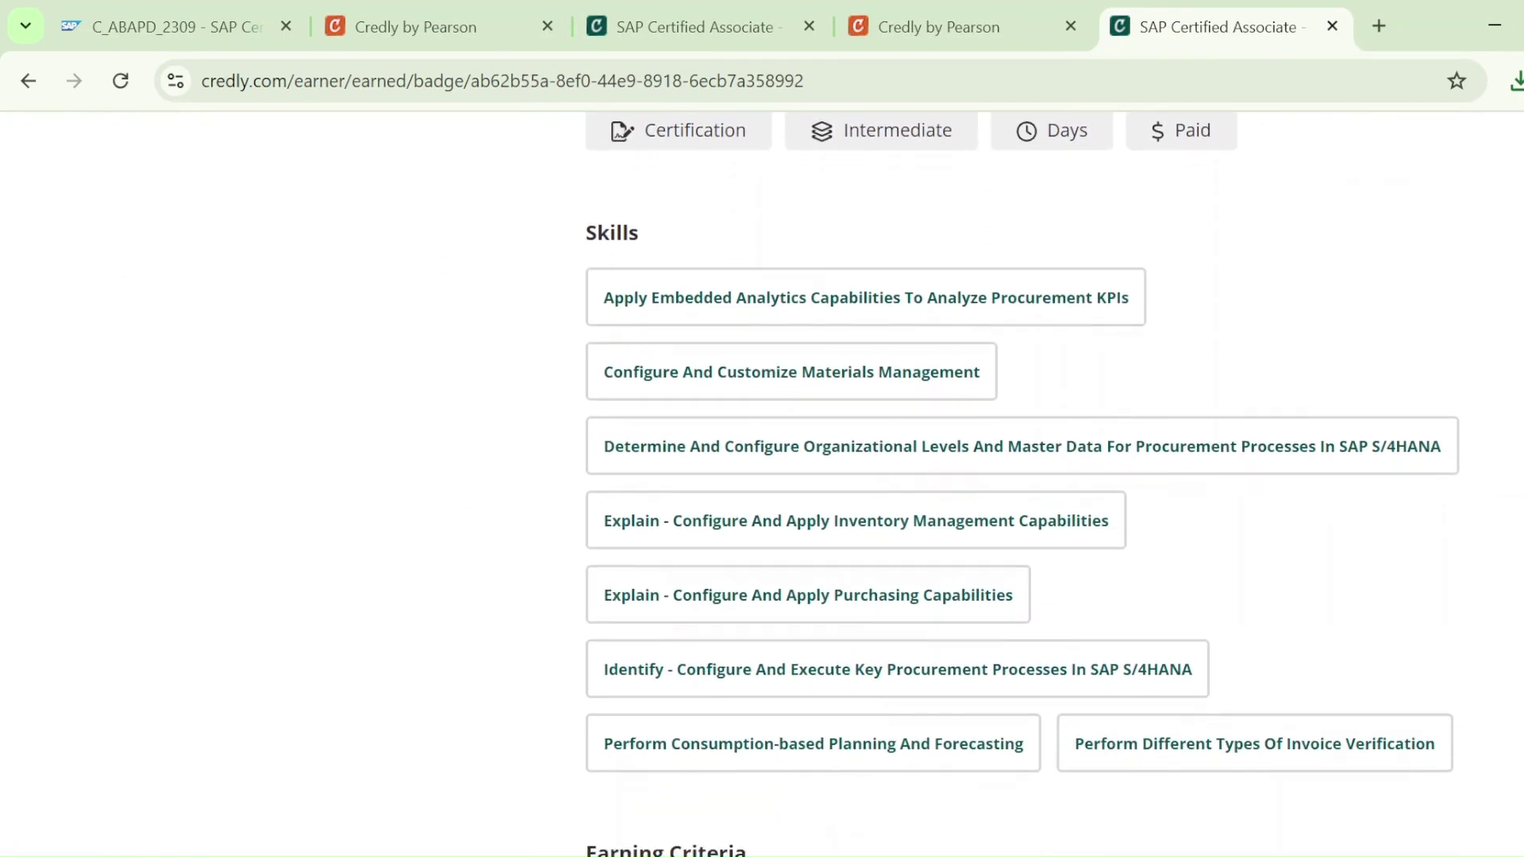
scroll(762, 479, down, 3)
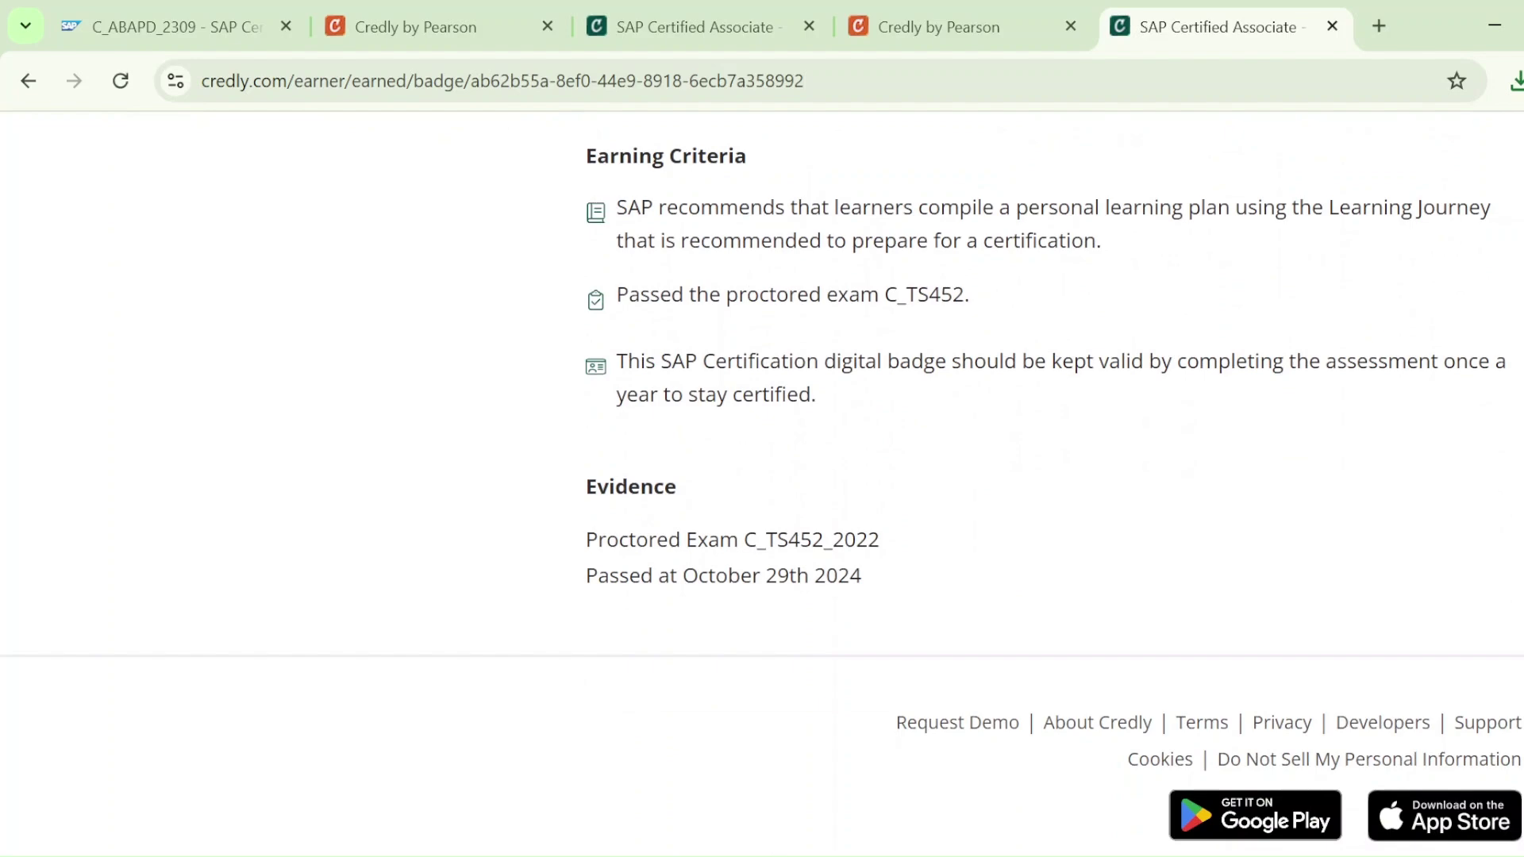
scroll(762, 484, up, 20)
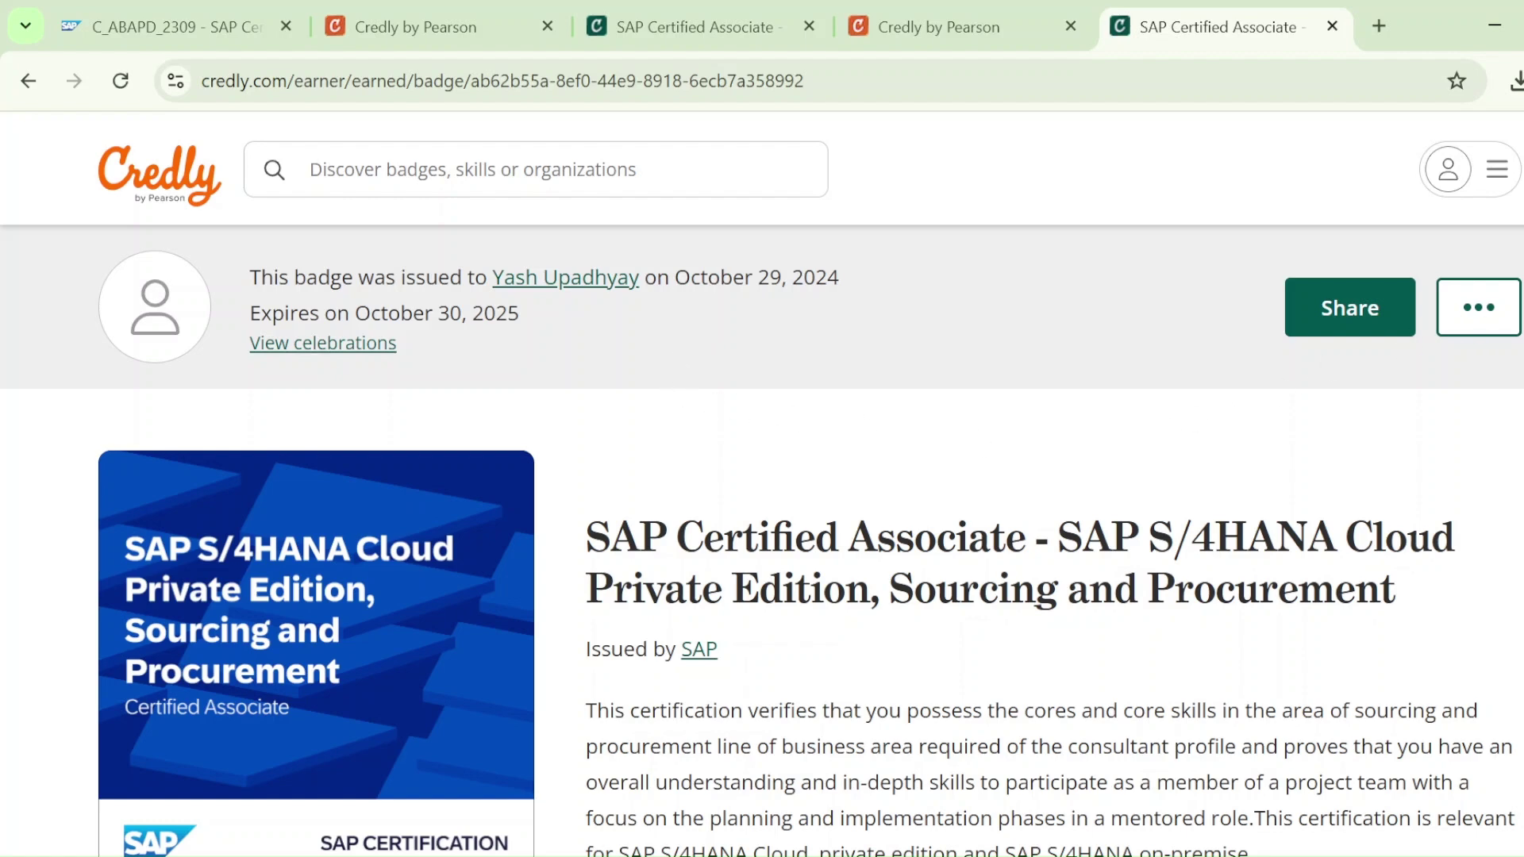
scroll(762, 484, down, 10)
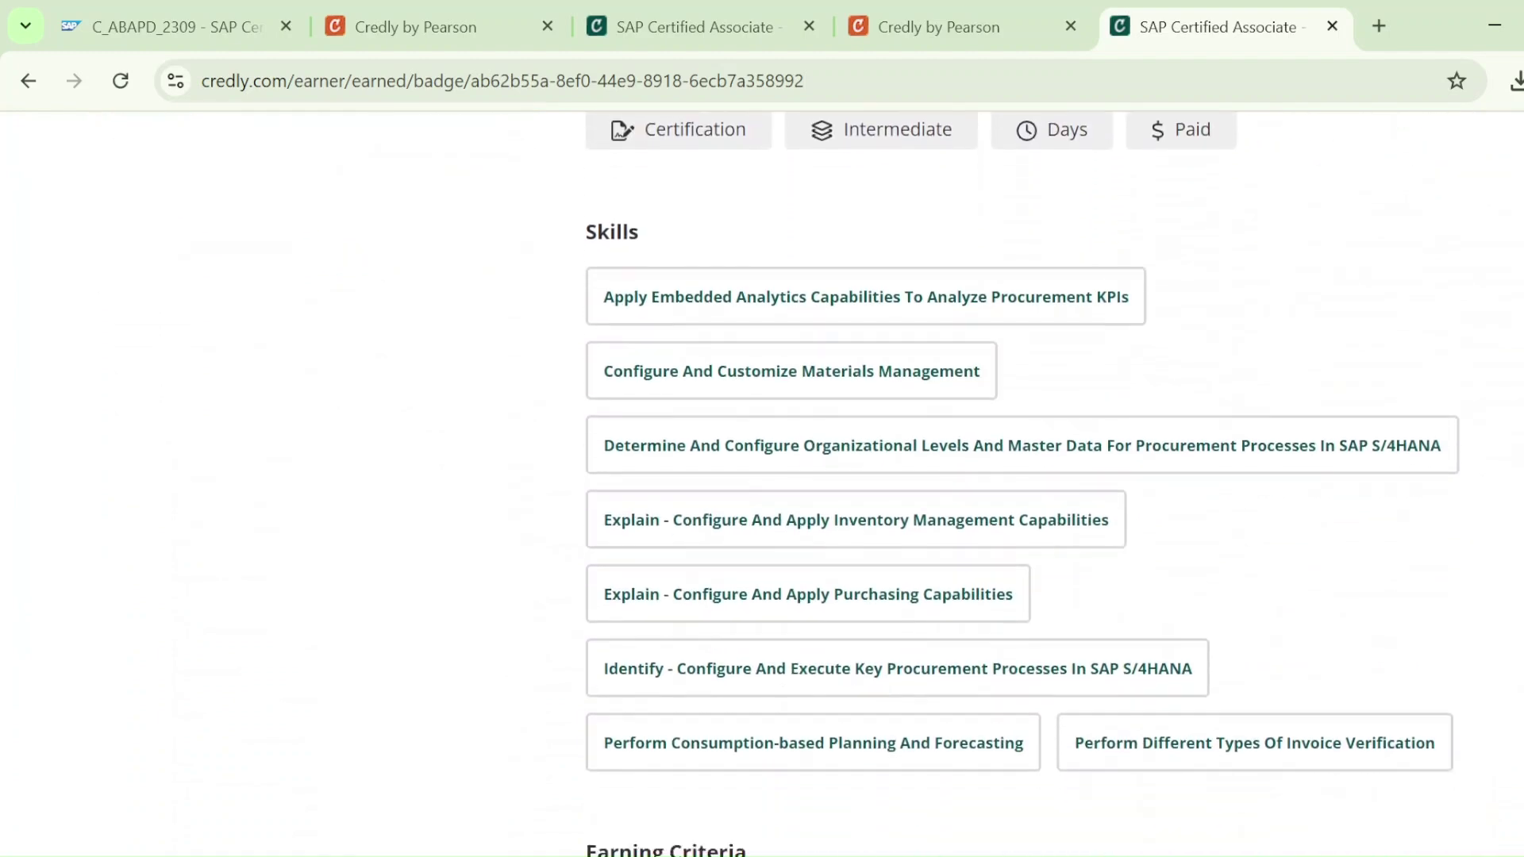
scroll(762, 484, up, 8)
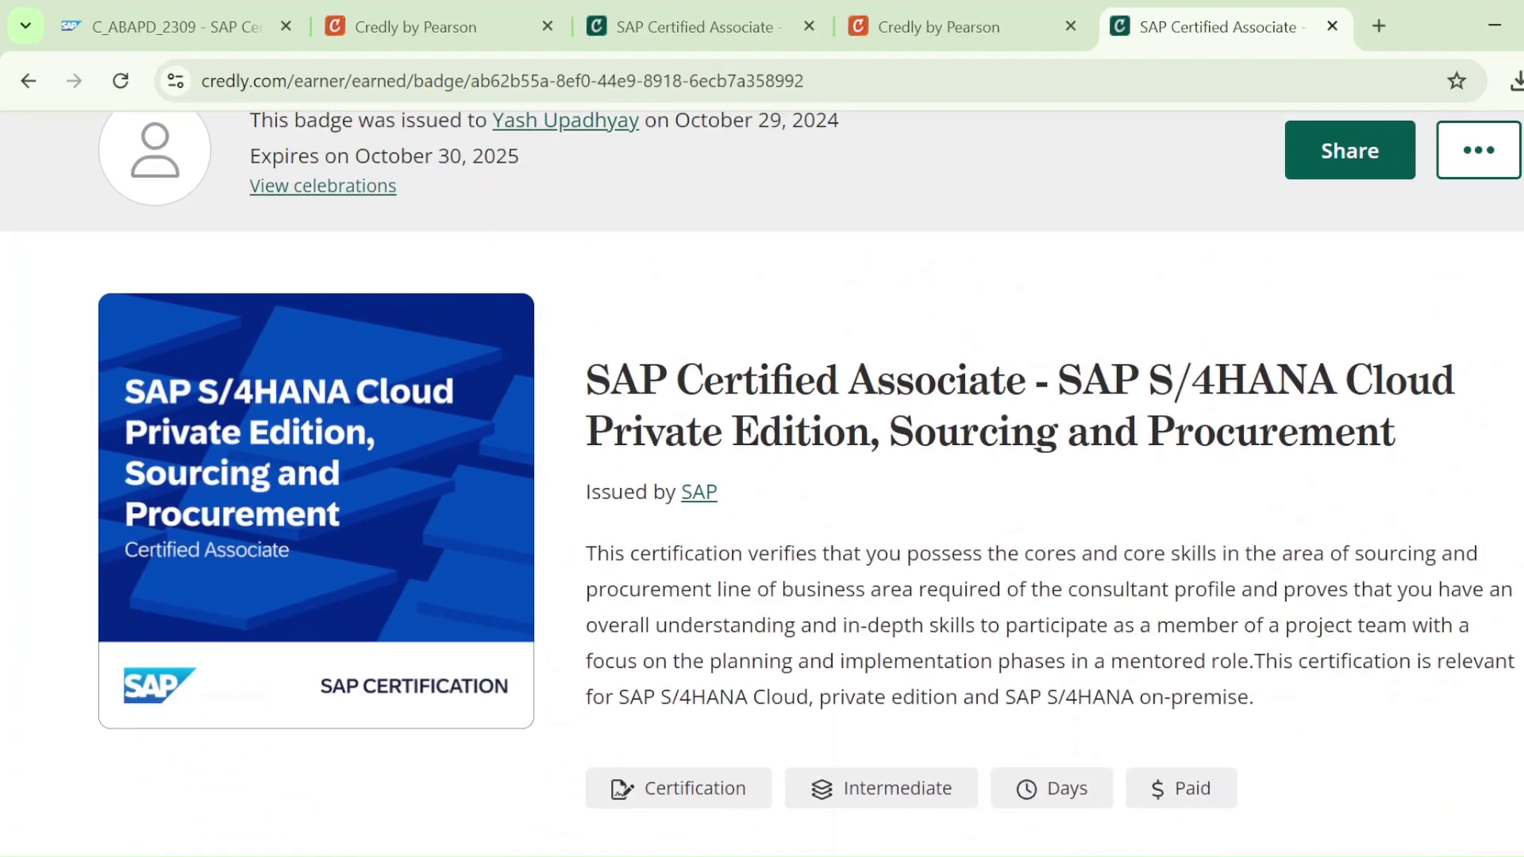